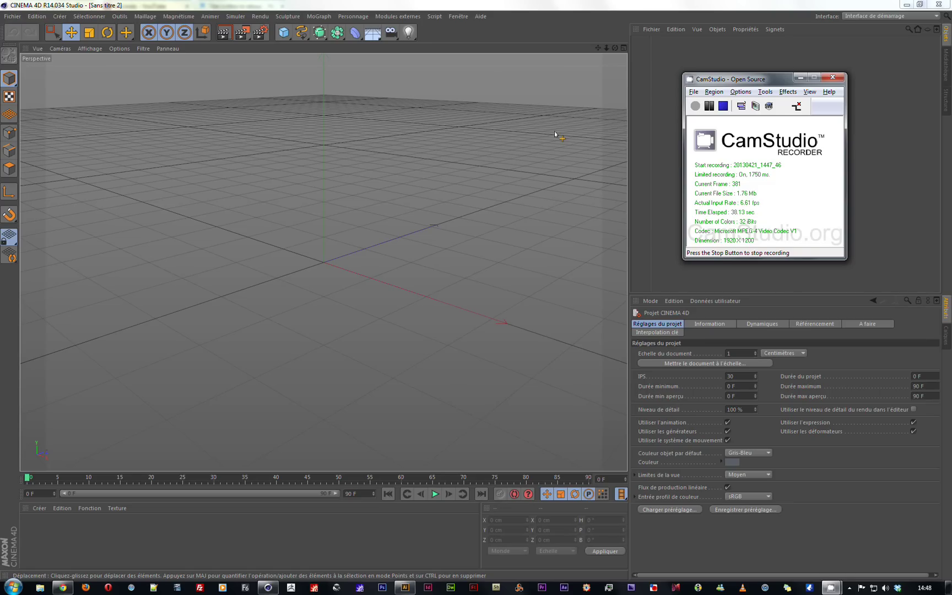
Step: Add a cube primitive and set its Y and Z sizes to 50 cm each
{"action": "left_click", "coordinate": [555, 135]}
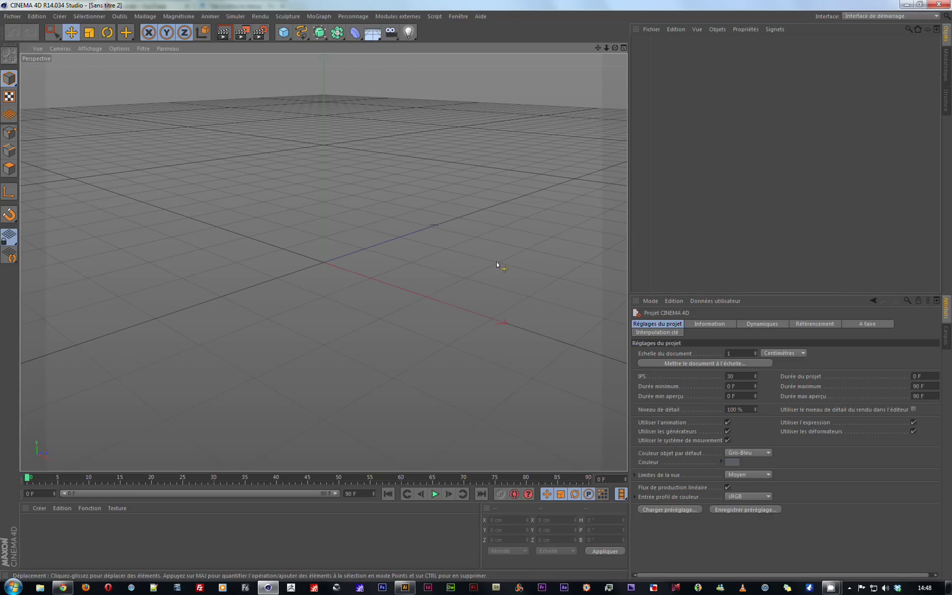
{"action": "left_click", "coordinate": [285, 36]}
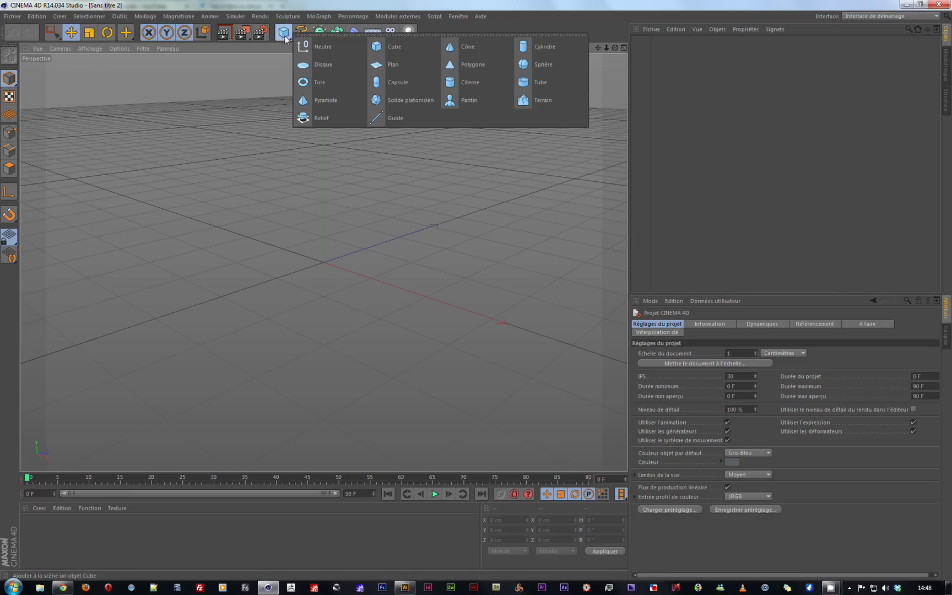
{"action": "left_click", "coordinate": [395, 46]}
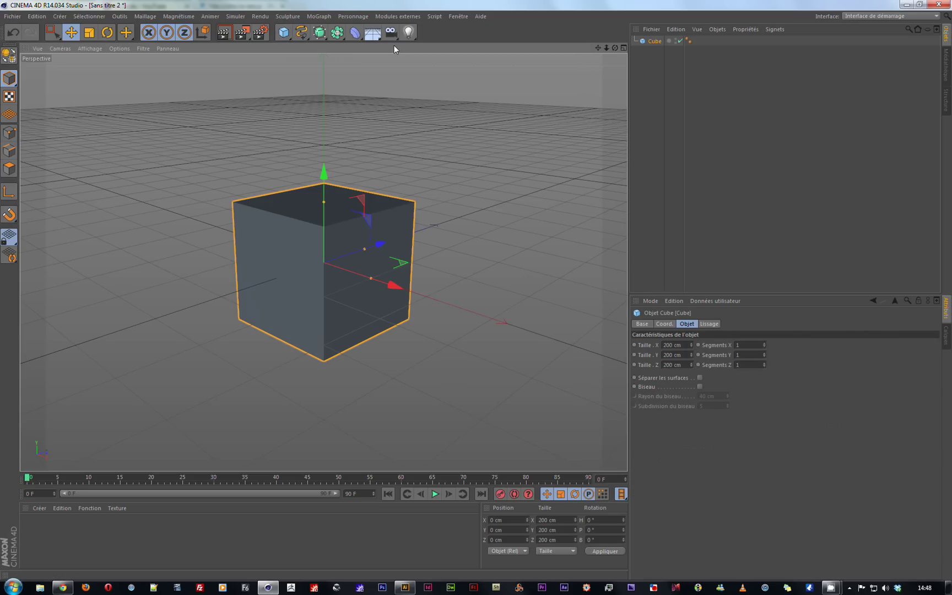
{"action": "left_click", "coordinate": [686, 355]}
{"action": "type", "text": "50"}
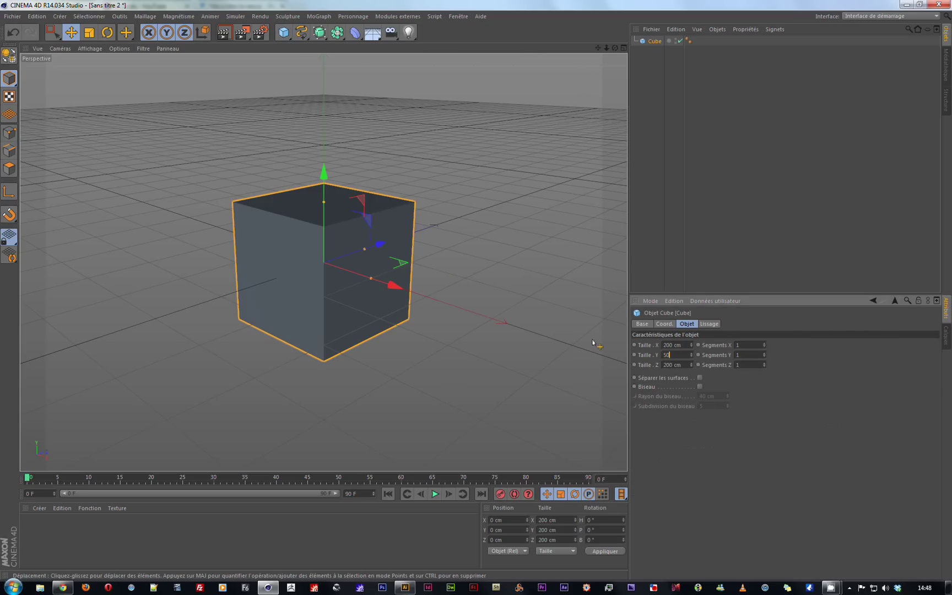
{"action": "key", "text": "Tab"}
{"action": "type", "text": "50"}
{"action": "key", "text": "Tab"}
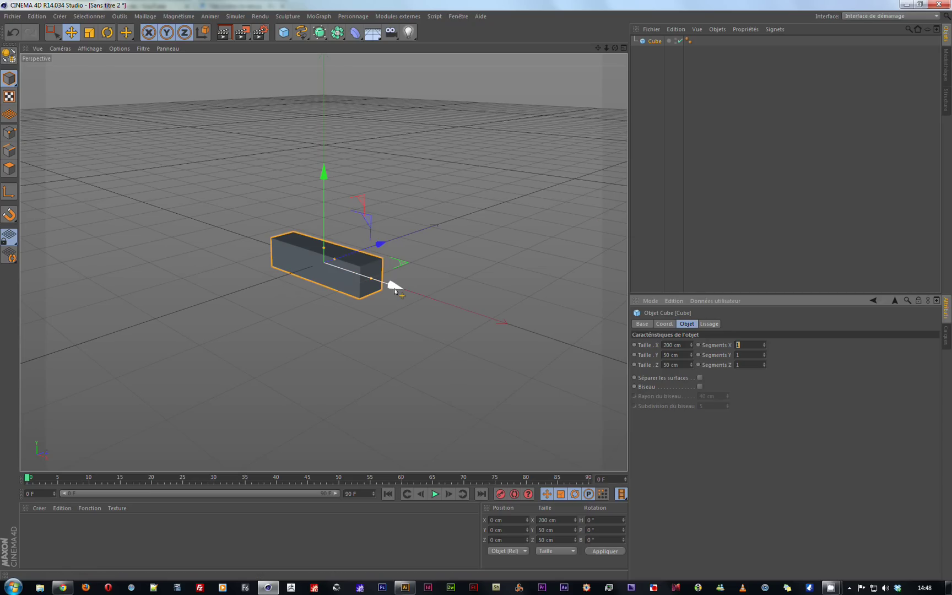
Step: Duplicate the box along the X axis, placing the copy about 240 cm from the original
{"action": "left_click_drag", "start_coordinate": [395, 287], "coordinate": [546, 310], "text": "ctrl"}
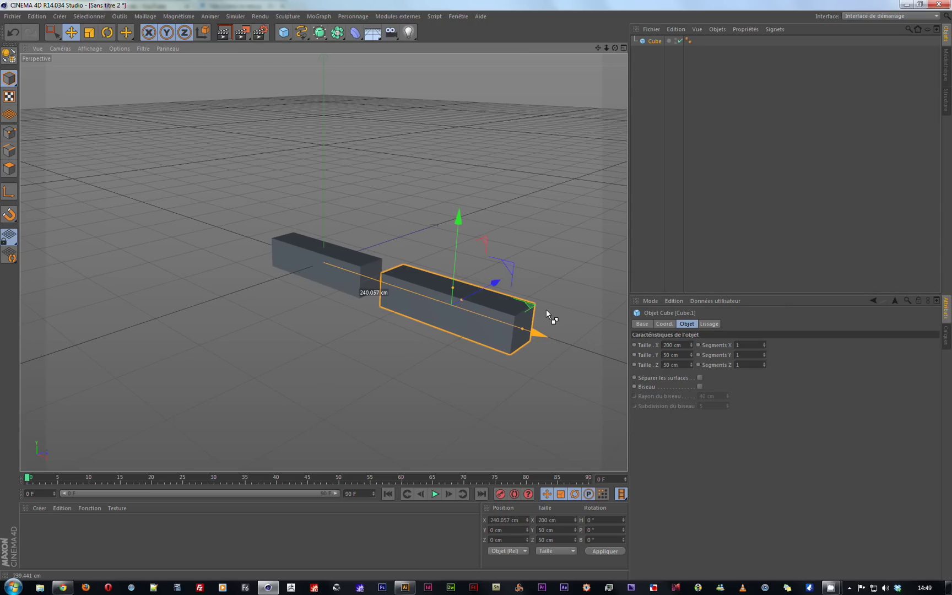
{"action": "left_click_drag", "start_coordinate": [546, 309], "coordinate": [545, 309], "text": "ctrl"}
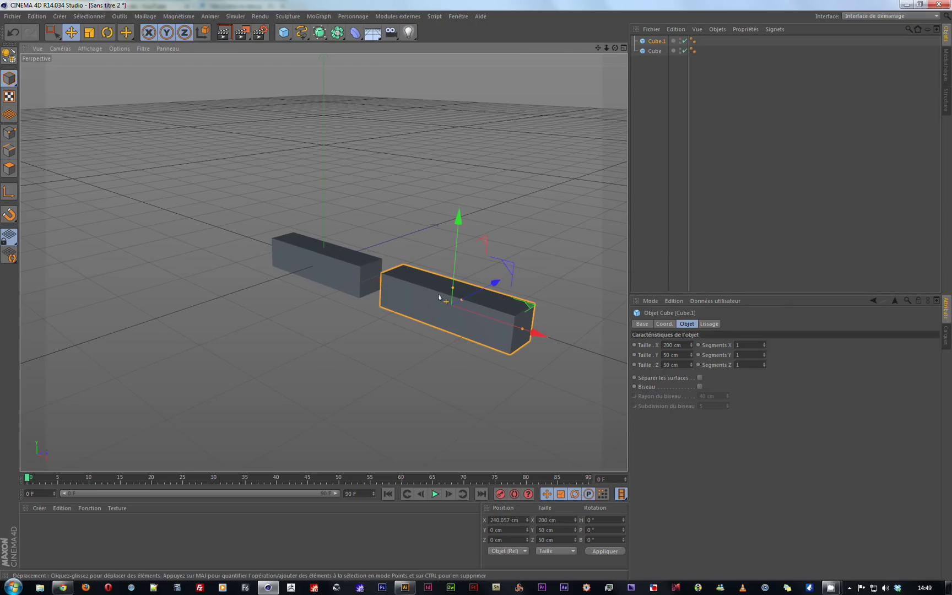
{"action": "left_click_drag", "start_coordinate": [411, 317], "coordinate": [410, 315], "text": "alt"}
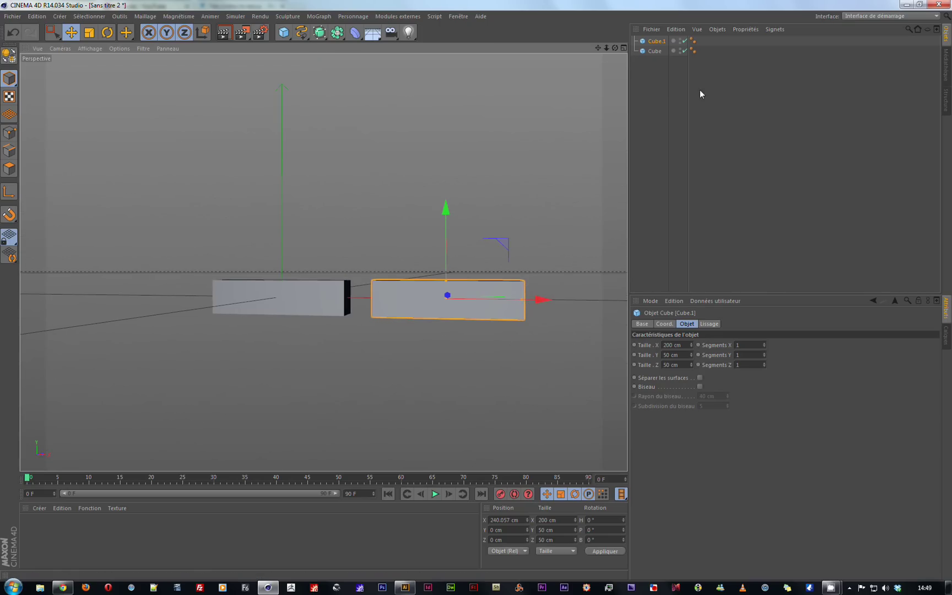
Step: Convert both boxes to editable polygon objects and make Cube.1 a child of Cube
{"action": "left_click", "coordinate": [654, 50], "text": "ctrl"}
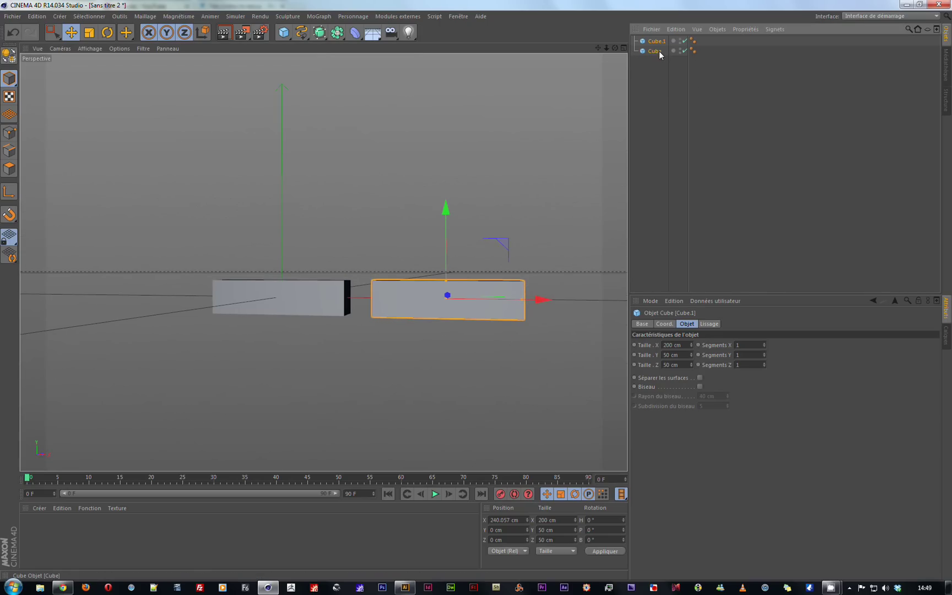
{"action": "left_click", "coordinate": [9, 55]}
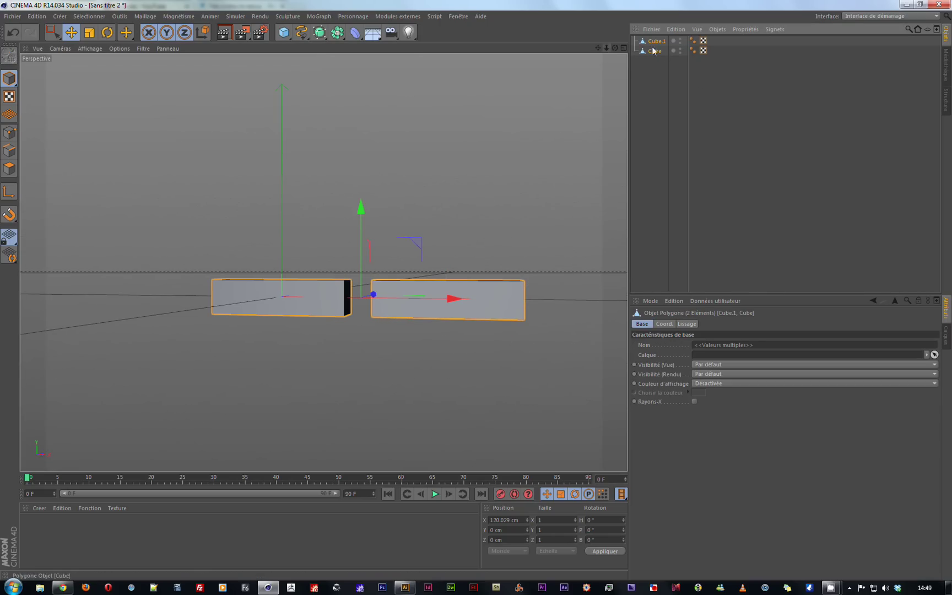
{"action": "left_click", "coordinate": [656, 71]}
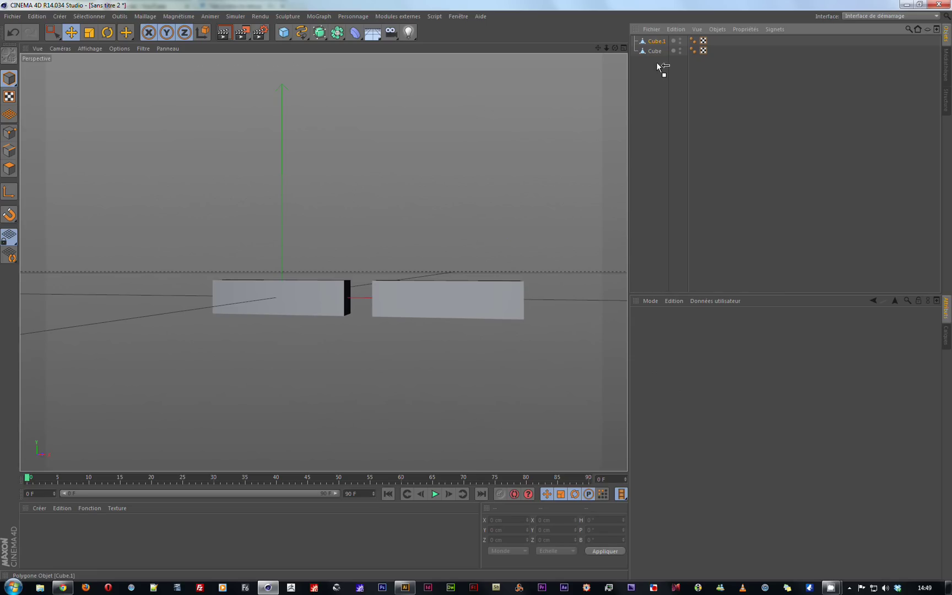
{"action": "left_click_drag", "start_coordinate": [657, 53], "coordinate": [658, 53]}
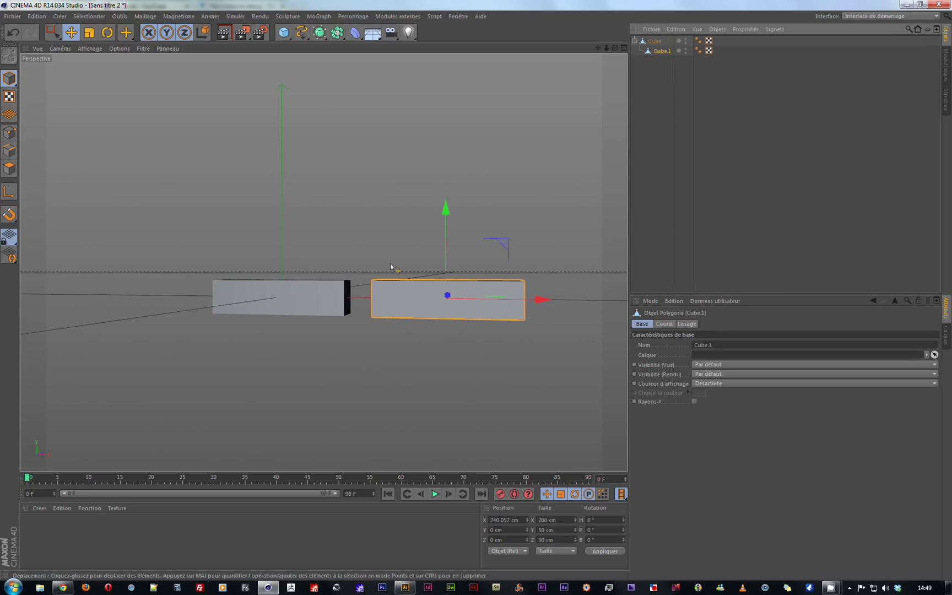
Step: In the top view, draw a two-point Bézier arc bridging the boxes' front edges, from X about 70 cm to about 160 cm
{"action": "left_click_drag", "start_coordinate": [376, 263], "coordinate": [377, 320], "text": "alt"}
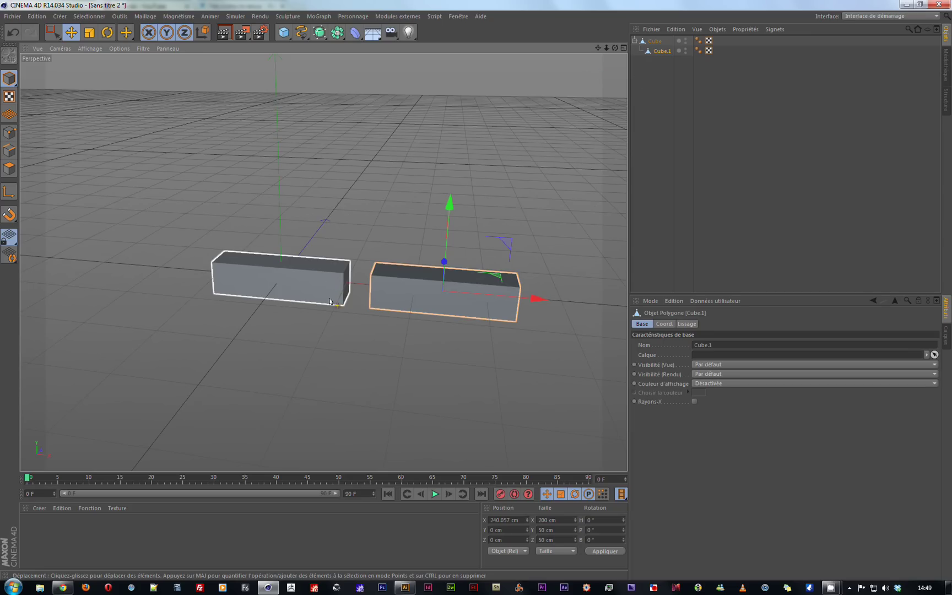
{"action": "left_click_drag", "start_coordinate": [336, 292], "coordinate": [345, 326], "text": "alt"}
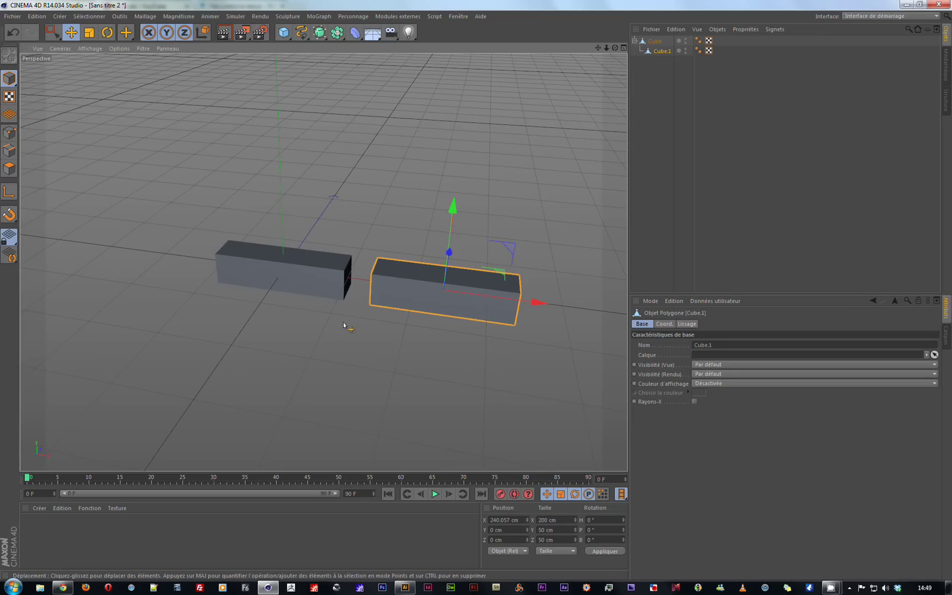
{"action": "key", "text": "F2"}
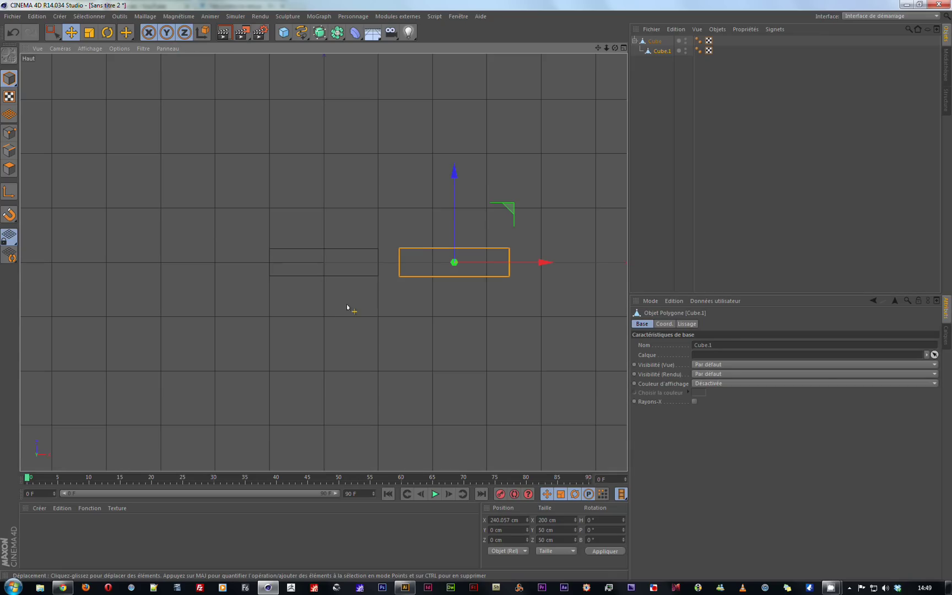
{"action": "left_click", "coordinate": [305, 35]}
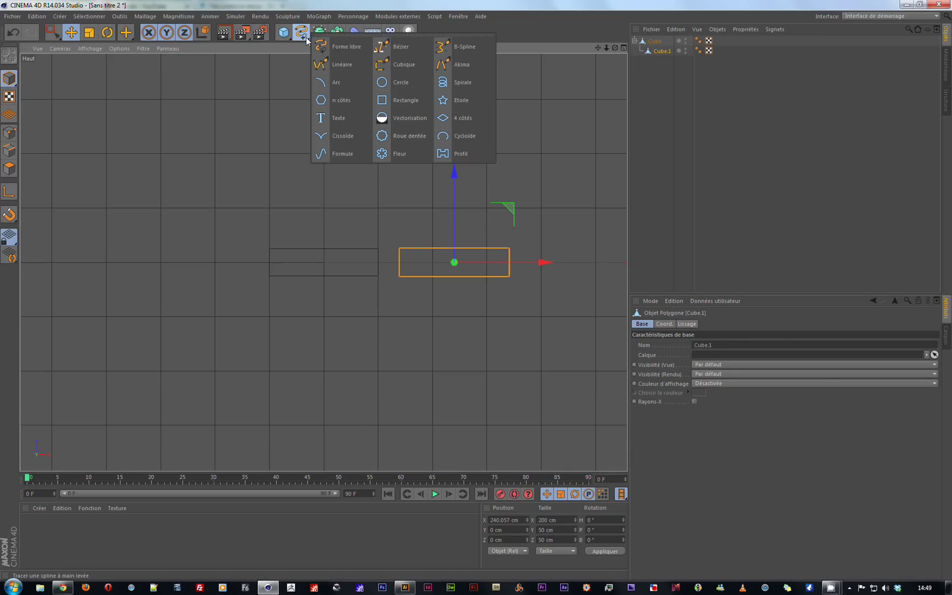
{"action": "left_click", "coordinate": [410, 46]}
{"action": "scroll", "coordinate": [387, 276], "scroll_direction": "up", "scroll_amount": 5}
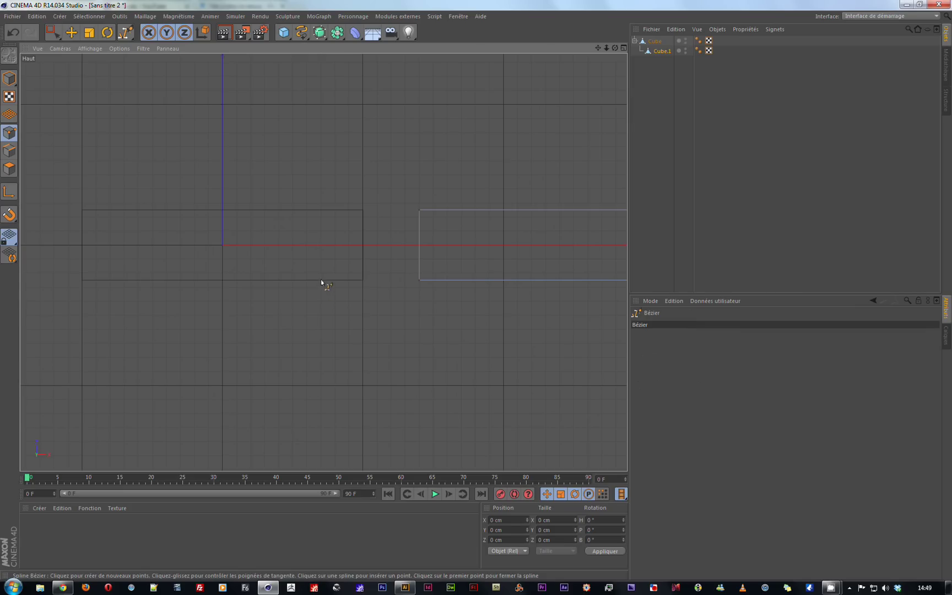
{"action": "left_click_drag", "start_coordinate": [321, 280], "coordinate": [321, 325]}
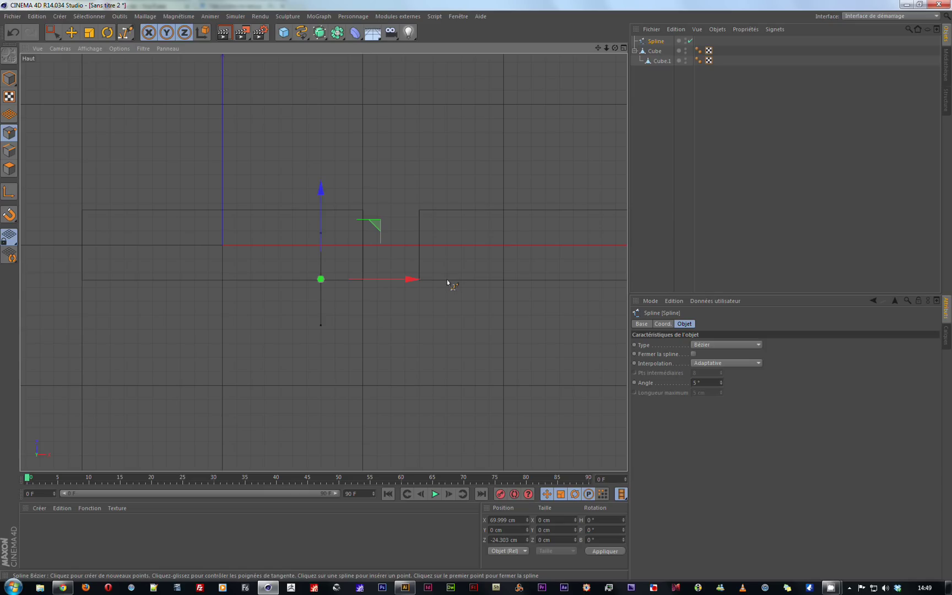
{"action": "left_click_drag", "start_coordinate": [447, 280], "coordinate": [447, 233]}
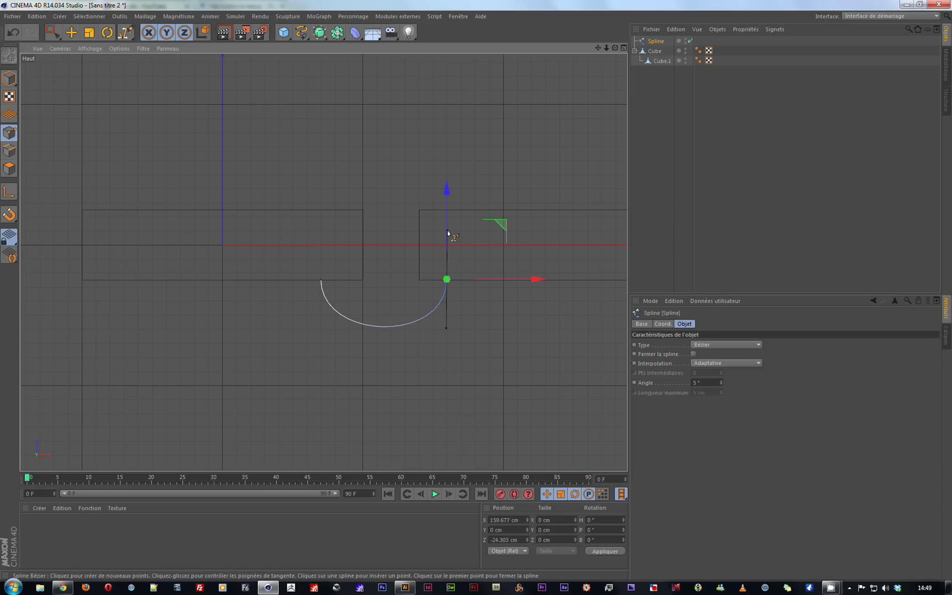
Step: Return to the perspective view, add an Extrusion contrôlée NURBS object and make the arc spline its child
{"action": "key", "text": "F1"}
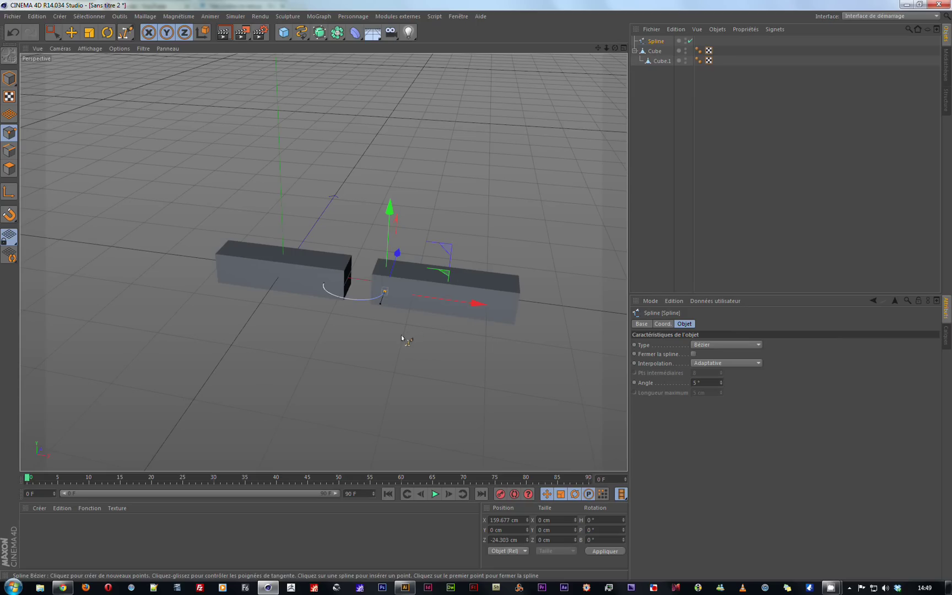
{"action": "left_click", "coordinate": [71, 32]}
{"action": "left_click_drag", "start_coordinate": [323, 261], "coordinate": [358, 377], "text": "alt"}
{"action": "scroll", "coordinate": [377, 321], "scroll_direction": "up", "scroll_amount": 2}
{"action": "scroll", "coordinate": [377, 321], "scroll_direction": "up", "scroll_amount": 3}
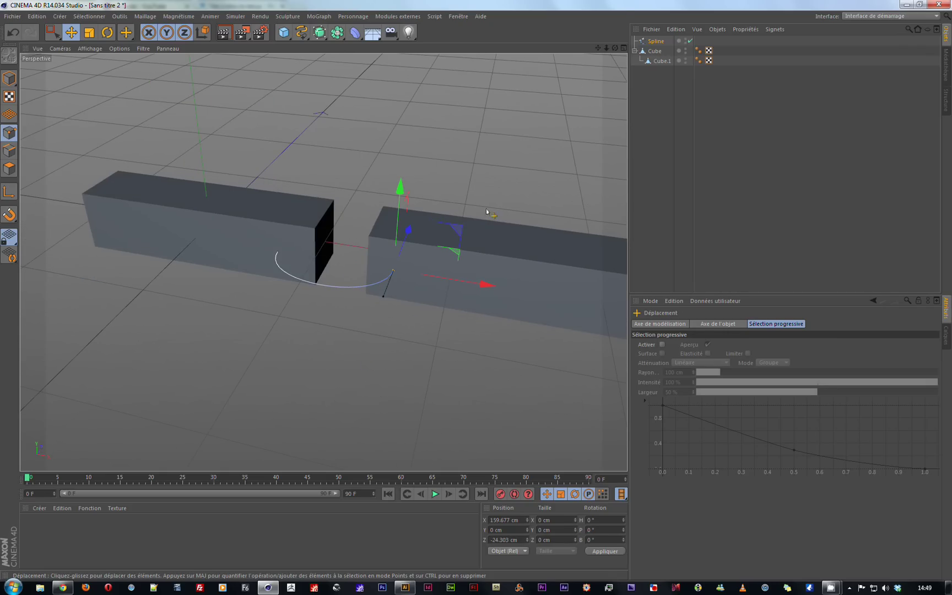
{"action": "left_click", "coordinate": [320, 32]}
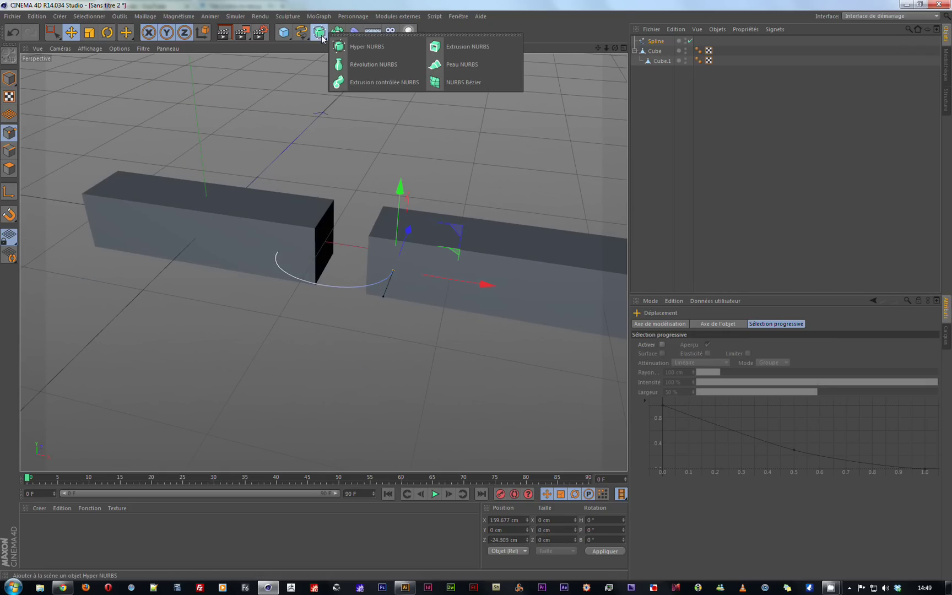
{"action": "left_click", "coordinate": [399, 83]}
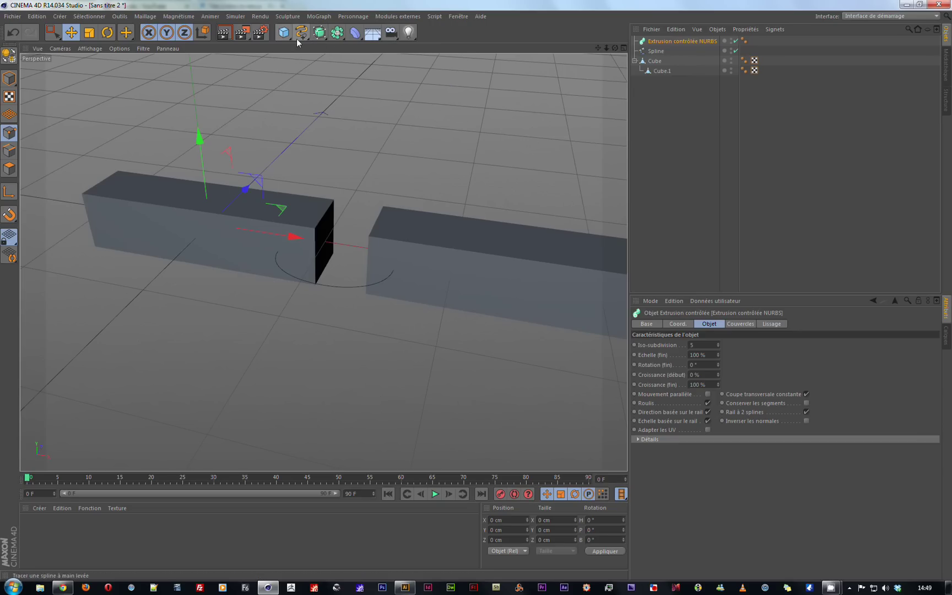
{"action": "left_click", "coordinate": [663, 51]}
{"action": "left_click_drag", "start_coordinate": [667, 41], "coordinate": [667, 41]}
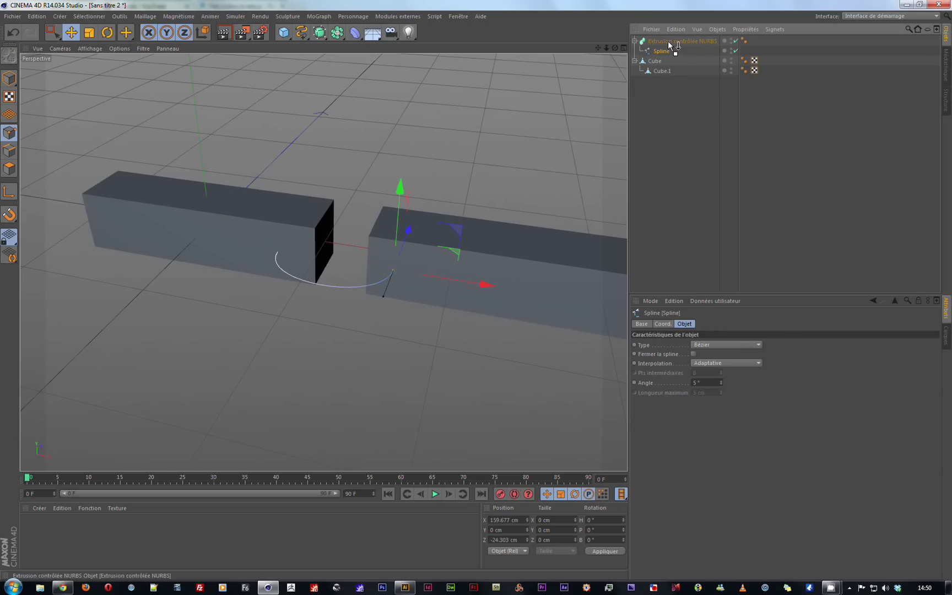
Step: Add an n côtés spline and place it above the arc spline inside the Extrusion contrôlée NURBS as its profile
{"action": "left_click", "coordinate": [301, 33]}
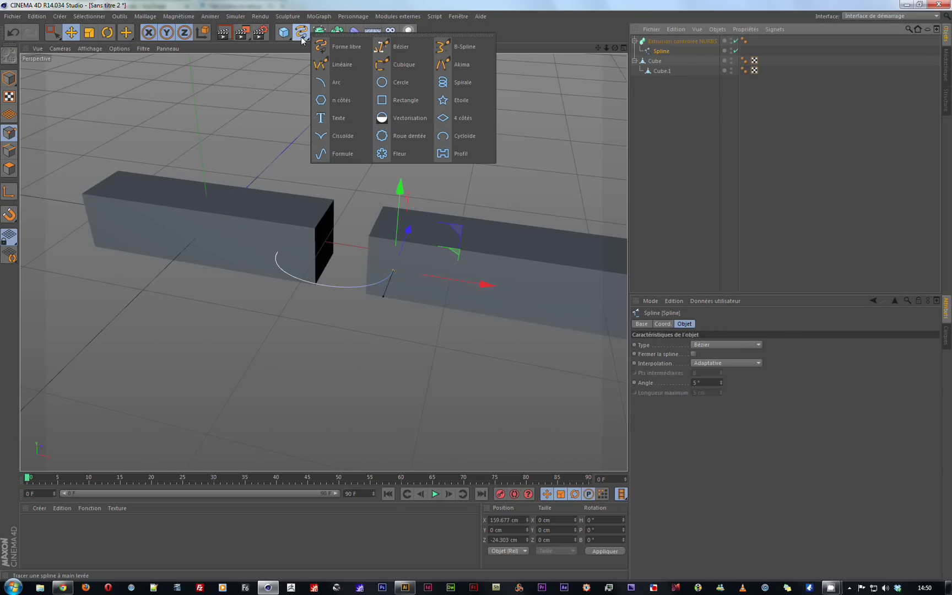
{"action": "left_click", "coordinate": [340, 100]}
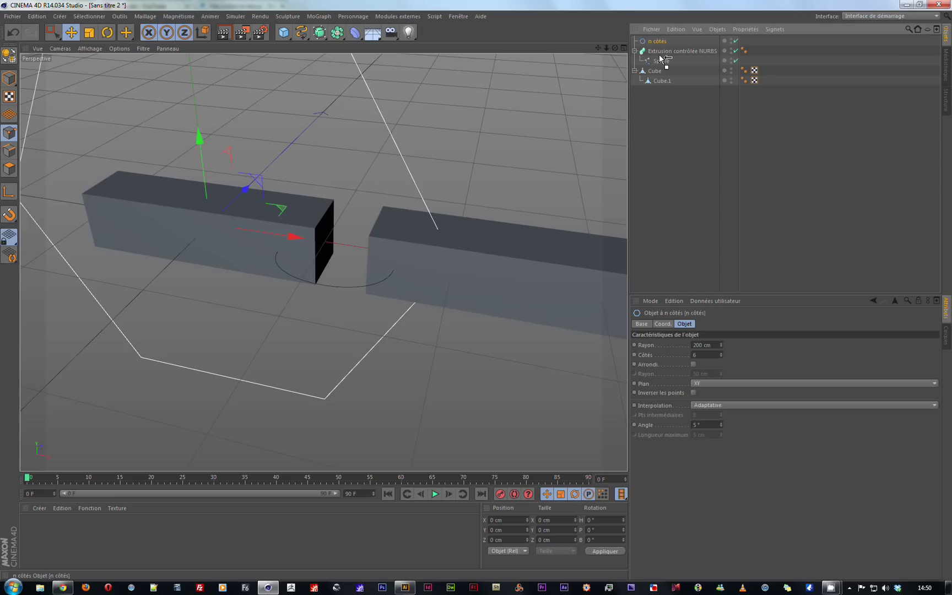
{"action": "left_click_drag", "start_coordinate": [658, 54], "coordinate": [659, 55]}
Step: Scale the n côtés profile down until the sweep forms a thin cable linking the two boxes
{"action": "key", "text": "t"}
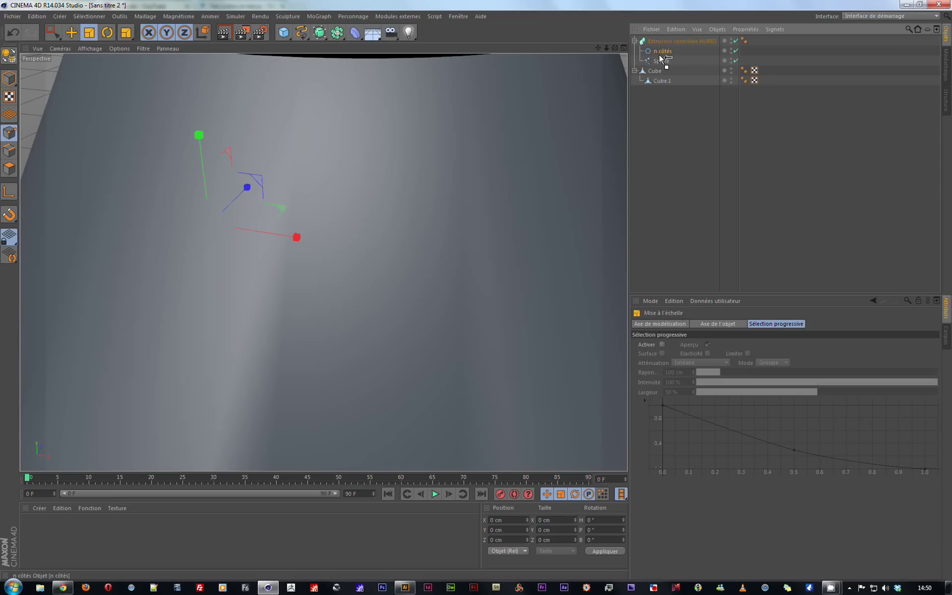
{"action": "left_click_drag", "start_coordinate": [530, 167], "coordinate": [191, 316]}
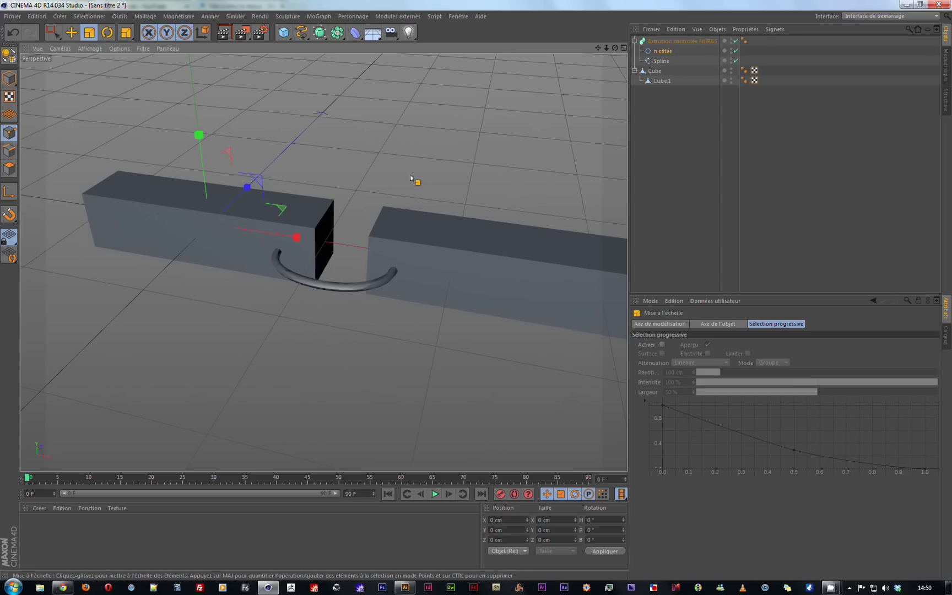
{"action": "left_click_drag", "start_coordinate": [410, 178], "coordinate": [292, 257]}
{"action": "left_click_drag", "start_coordinate": [366, 296], "coordinate": [349, 270], "text": "alt"}
{"action": "scroll", "coordinate": [349, 270], "scroll_direction": "up", "scroll_amount": 3}
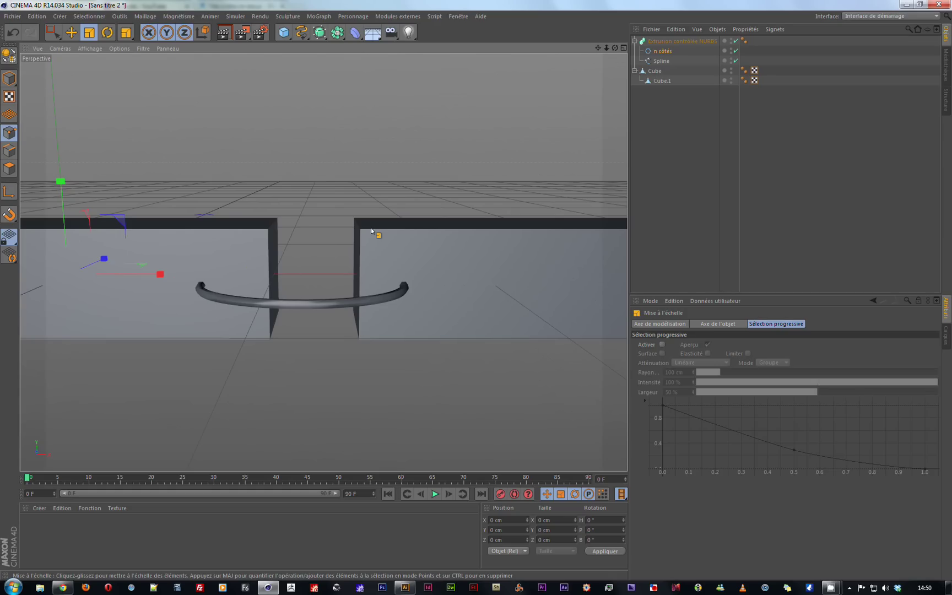
Step: Move only the axis of Cube.1 along X to about 122.5 cm, centred in the gap between the boxes
{"action": "left_click", "coordinate": [666, 82]}
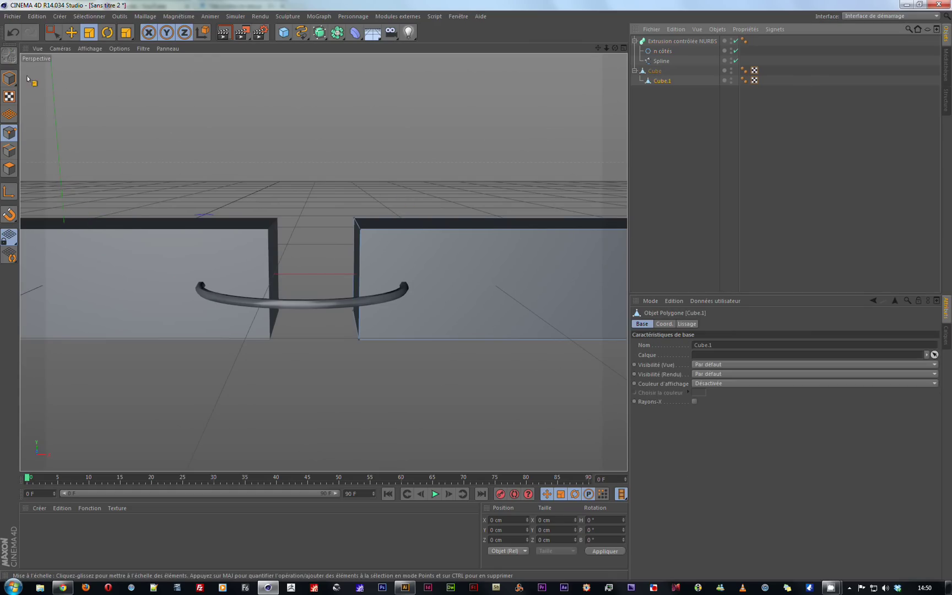
{"action": "left_click", "coordinate": [10, 78]}
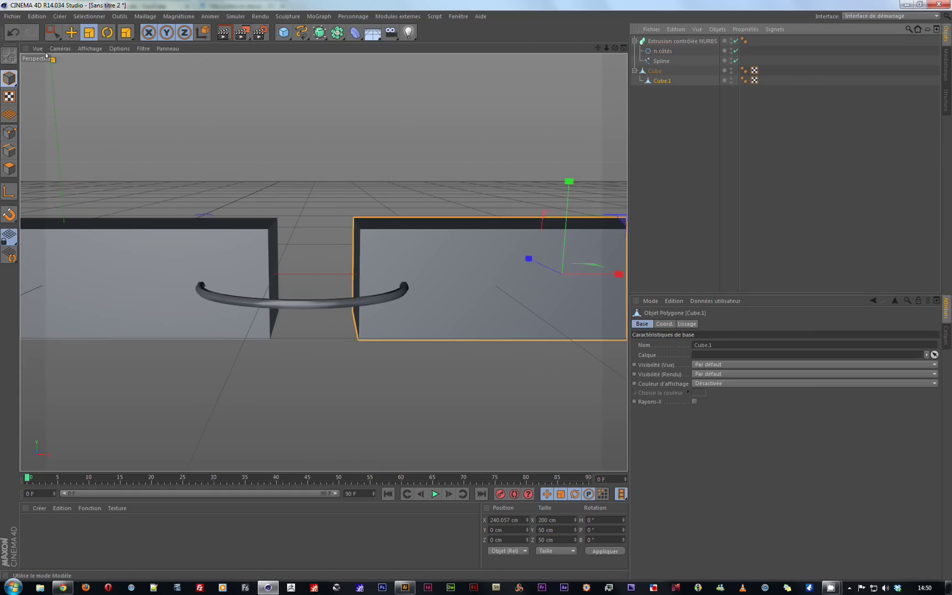
{"action": "left_click", "coordinate": [71, 32]}
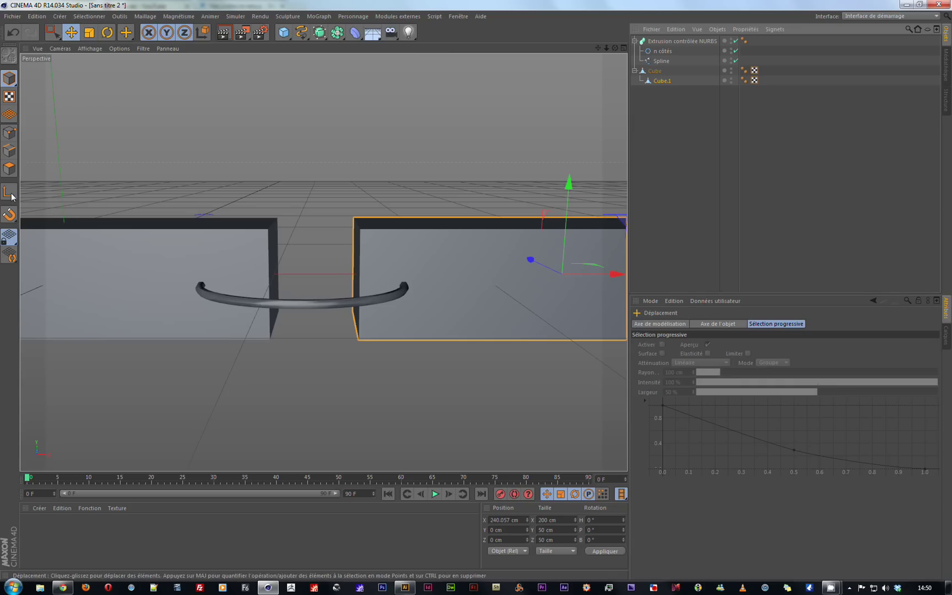
{"action": "left_click_drag", "start_coordinate": [612, 273], "coordinate": [379, 285]}
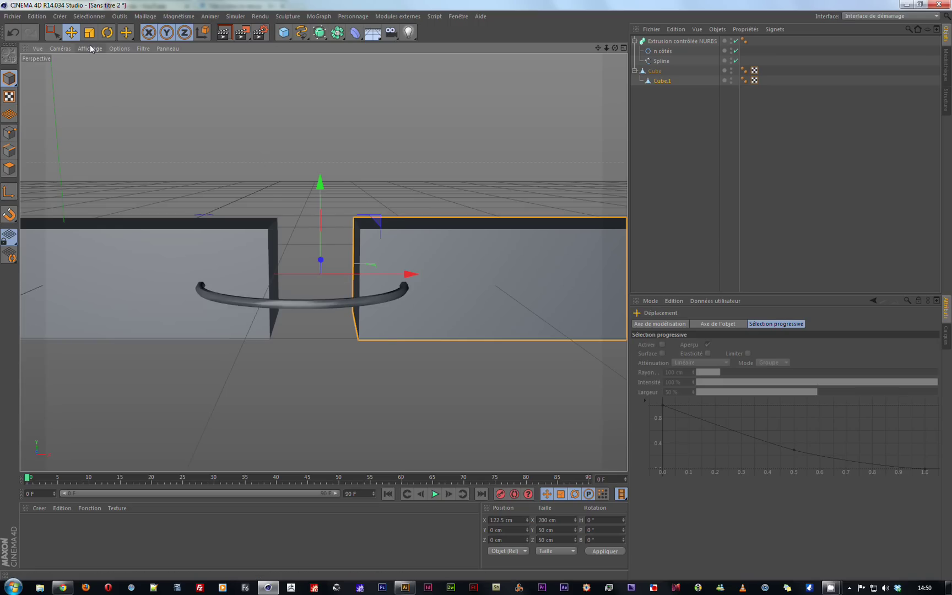
Step: Rotate Cube.1 upward around its relocated axis to a bank angle of about -49°
{"action": "key", "text": "r"}
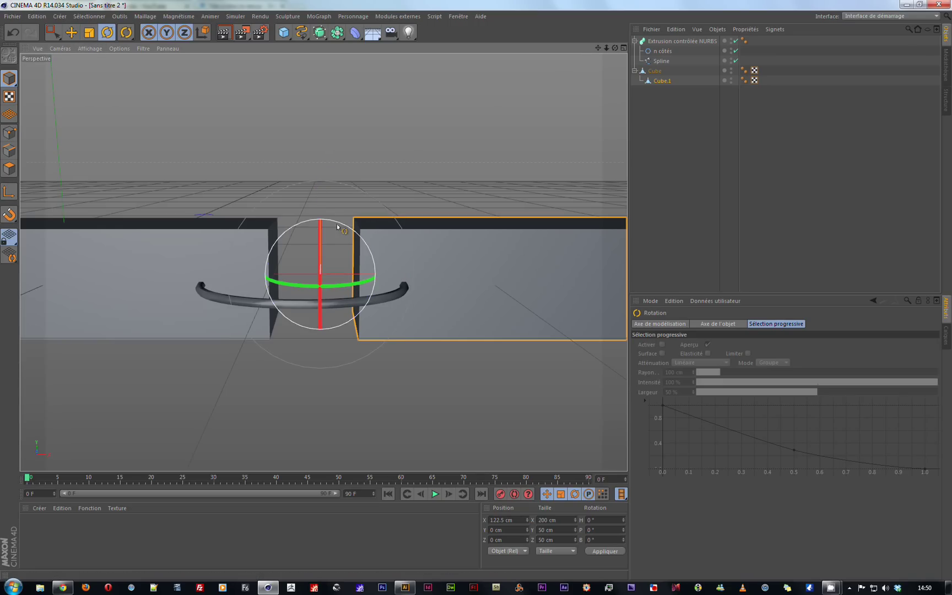
{"action": "left_click_drag", "start_coordinate": [337, 226], "coordinate": [292, 207]}
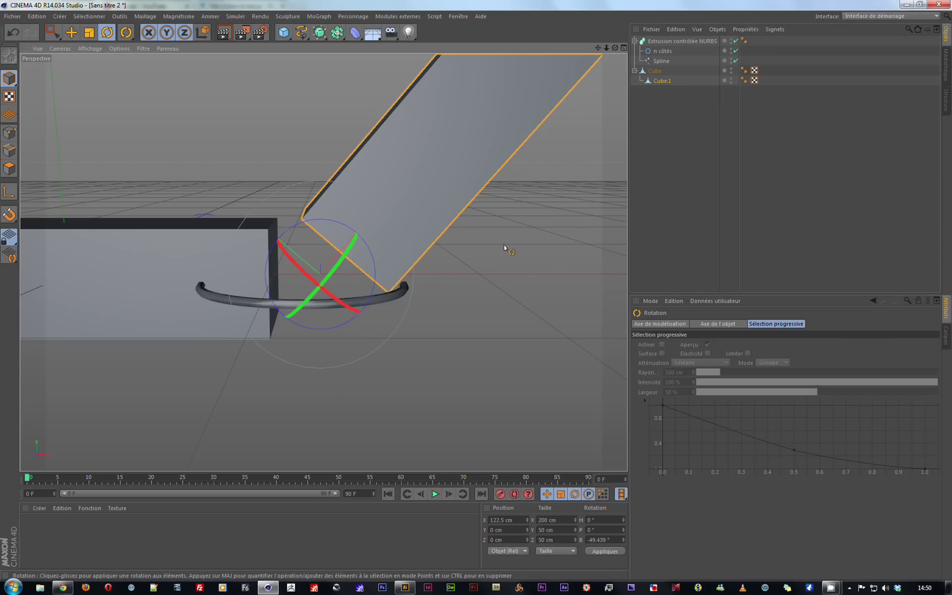
Step: Undo the last rotation of Cube.1
{"action": "key", "text": "ctrl+z"}
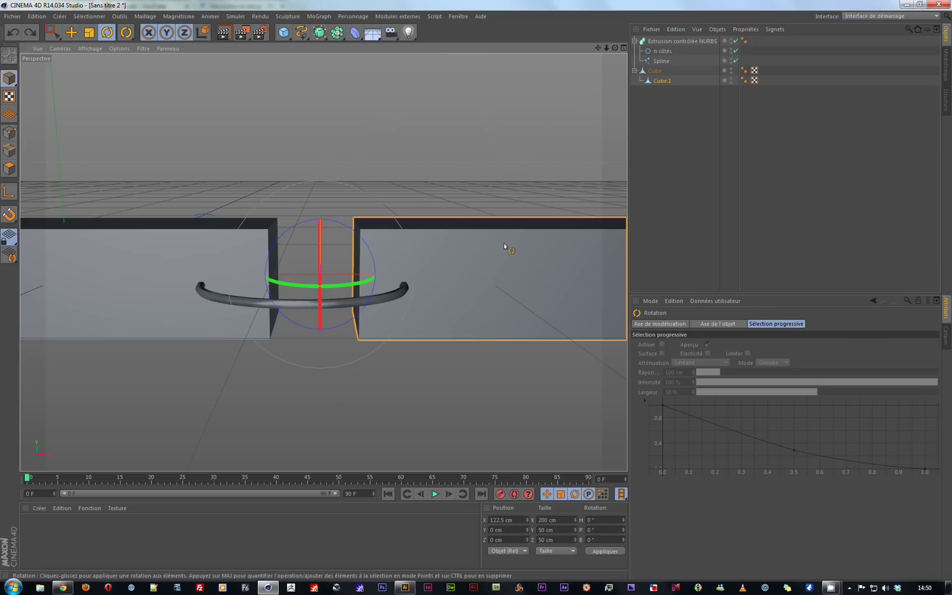
{"action": "left_click_drag", "start_coordinate": [501, 241], "coordinate": [401, 303], "text": "alt"}
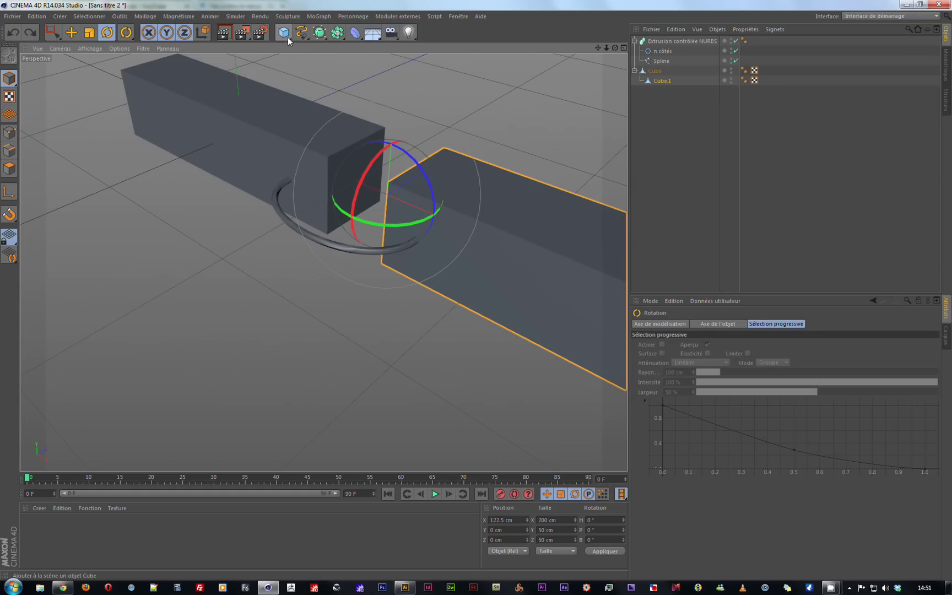
Step: Add two null objects to the scene and rename them debut and fin
{"action": "left_click_drag", "start_coordinate": [287, 37], "coordinate": [317, 46]}
{"action": "left_click", "coordinate": [71, 32]}
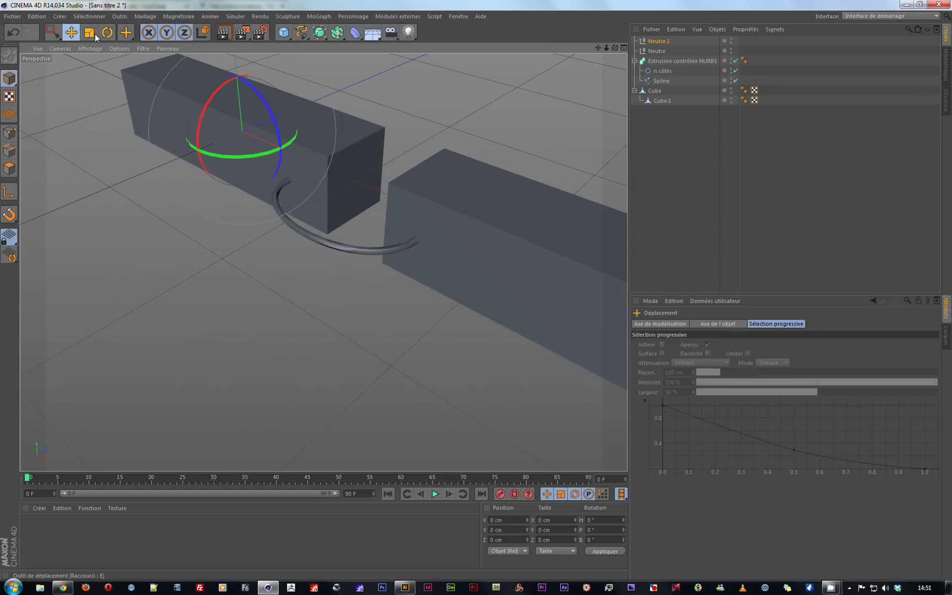
{"action": "double_click", "coordinate": [658, 50]}
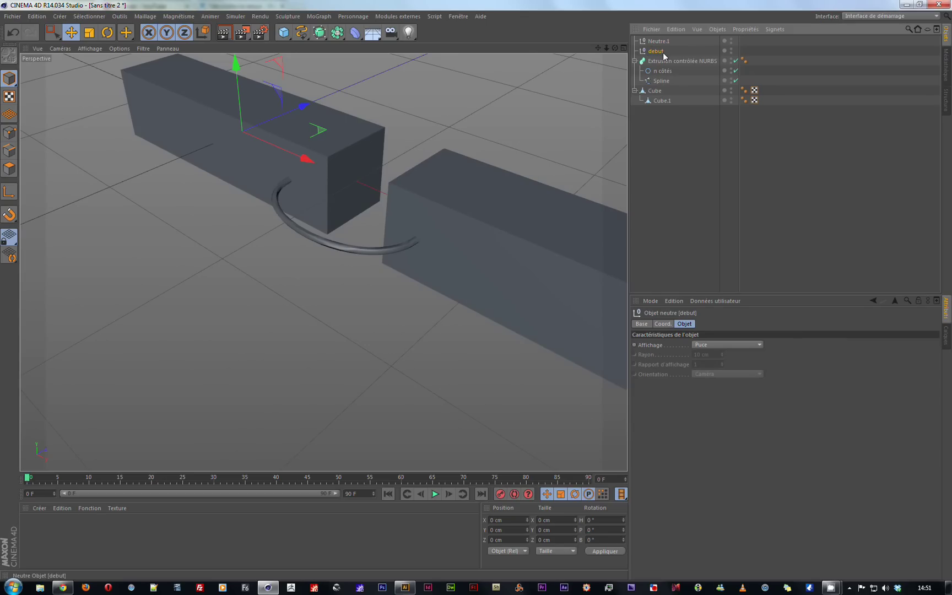
{"action": "left_click", "coordinate": [659, 41]}
{"action": "double_click", "coordinate": [659, 42]}
{"action": "type", "text": "fin"}
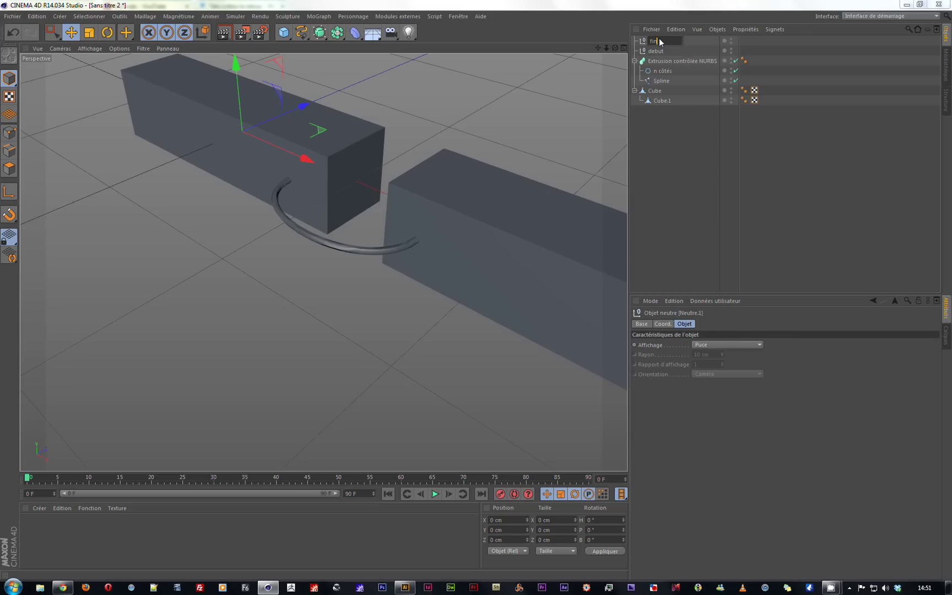
{"action": "key", "text": "Return"}
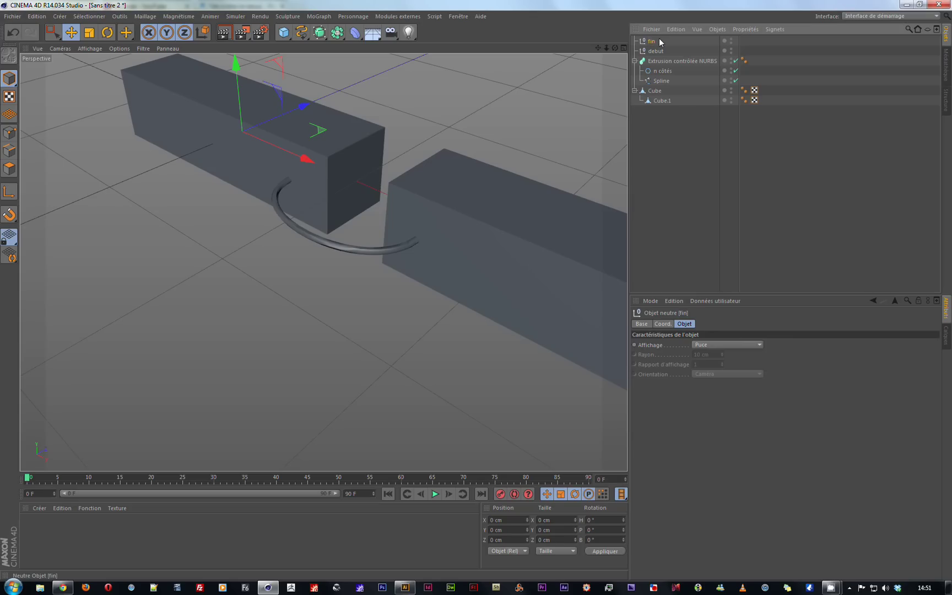
Step: Move the debut null to the cable end on the first box, at about X 70.3 cm, Z -24.4 cm
{"action": "key", "text": "F2"}
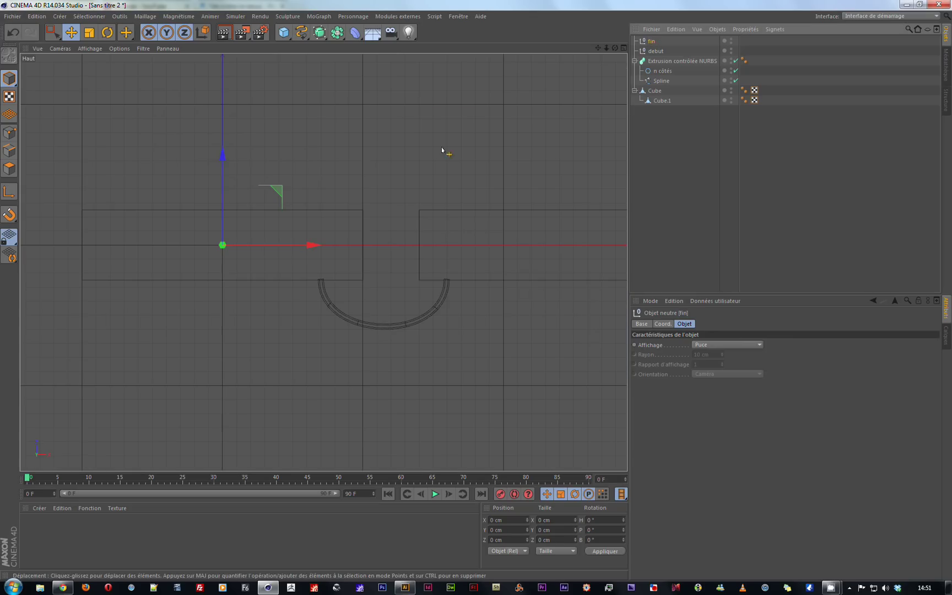
{"action": "left_click", "coordinate": [656, 51]}
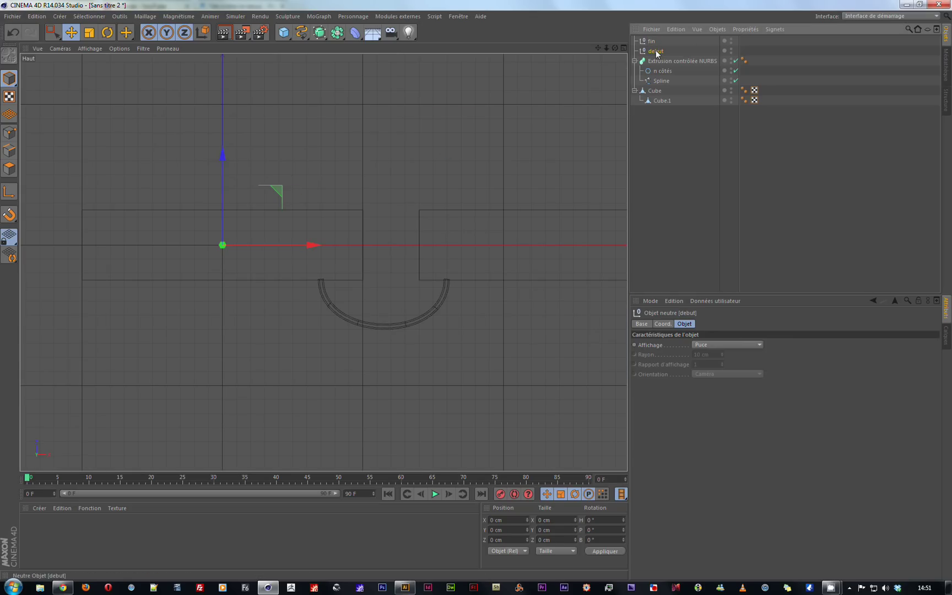
{"action": "left_click_drag", "start_coordinate": [314, 246], "coordinate": [408, 246]}
{"action": "left_click_drag", "start_coordinate": [318, 154], "coordinate": [319, 190]}
{"action": "left_click_drag", "start_coordinate": [408, 282], "coordinate": [411, 282]}
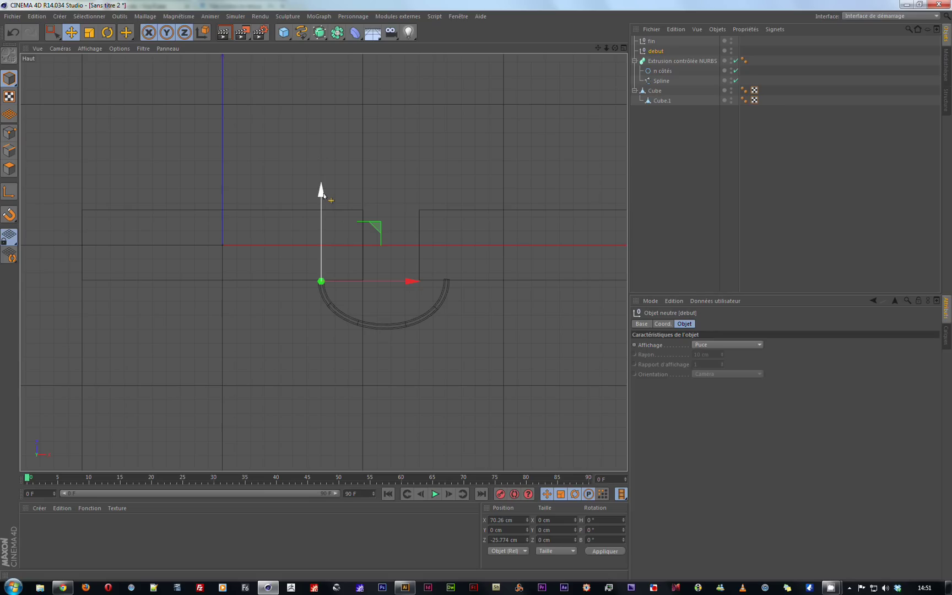
Step: Move the fin null to the cable end on the second box, at about X 159.9 cm, Z -25.4 cm
{"action": "left_click", "coordinate": [652, 42]}
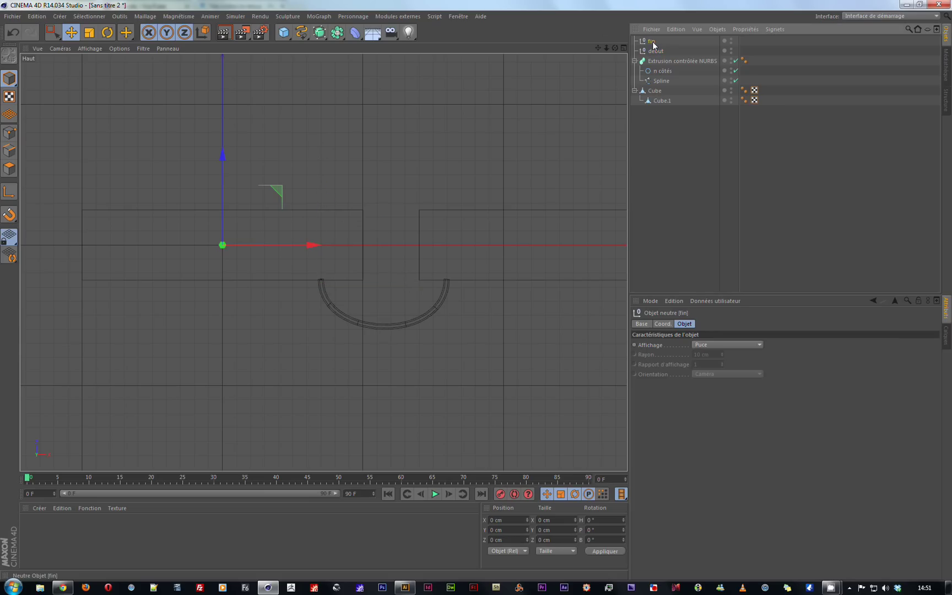
{"action": "left_click_drag", "start_coordinate": [313, 246], "coordinate": [538, 252]}
{"action": "left_click_drag", "start_coordinate": [449, 161], "coordinate": [449, 197]}
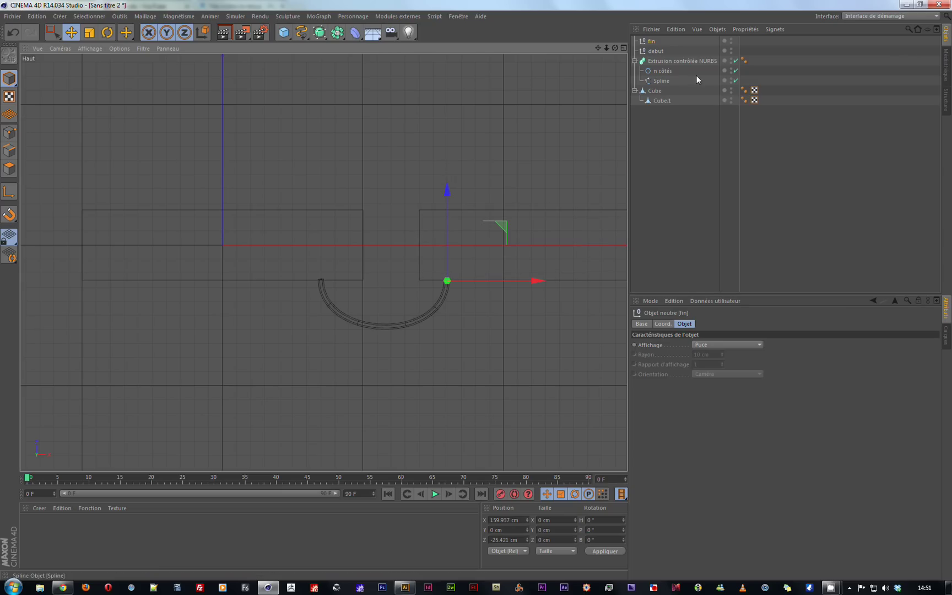
Step: Parent the debut null to Cube and the fin null to Cube.1
{"action": "left_click_drag", "start_coordinate": [656, 50], "coordinate": [659, 91]}
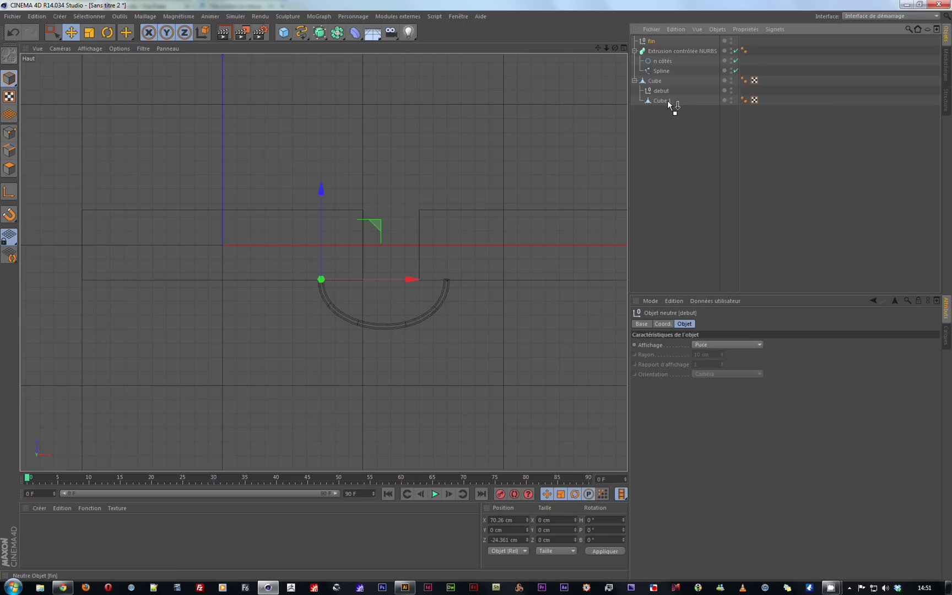
{"action": "left_click_drag", "start_coordinate": [667, 100], "coordinate": [667, 100]}
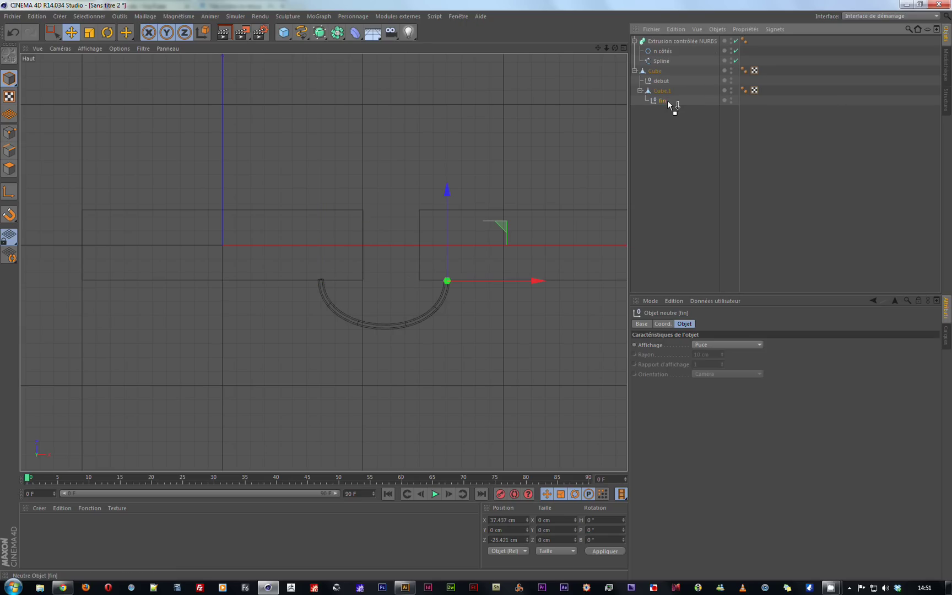
{"action": "key", "text": "F1"}
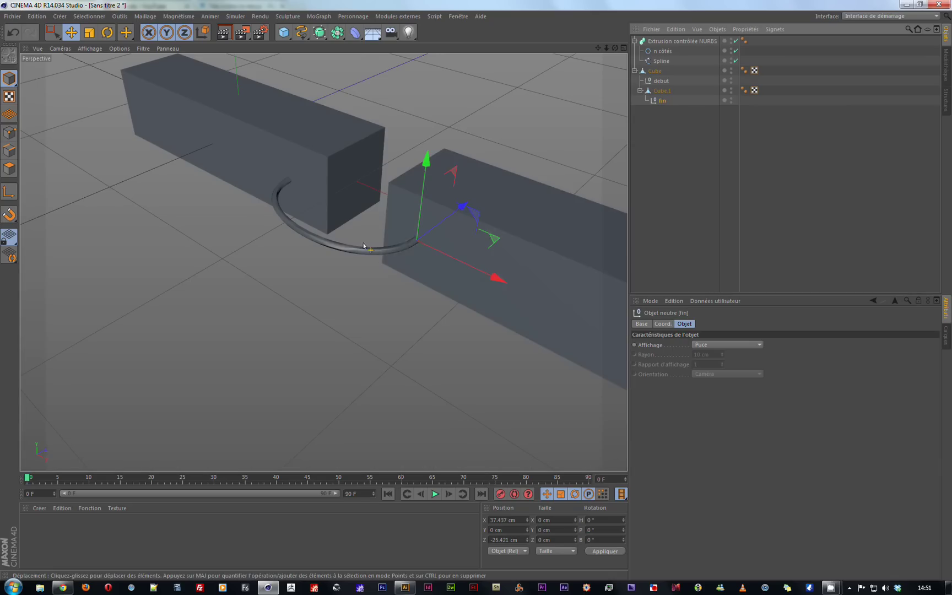
Step: Add a Hair Dynamiques de spline tag to the cable's Spline object
{"action": "left_click_drag", "start_coordinate": [353, 292], "coordinate": [430, 298], "text": "alt"}
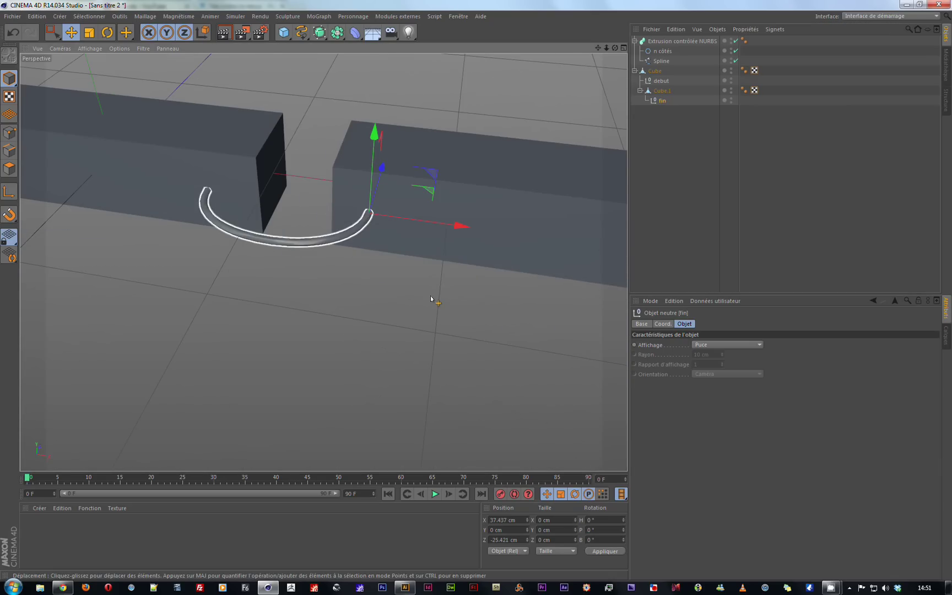
{"action": "left_click", "coordinate": [660, 61]}
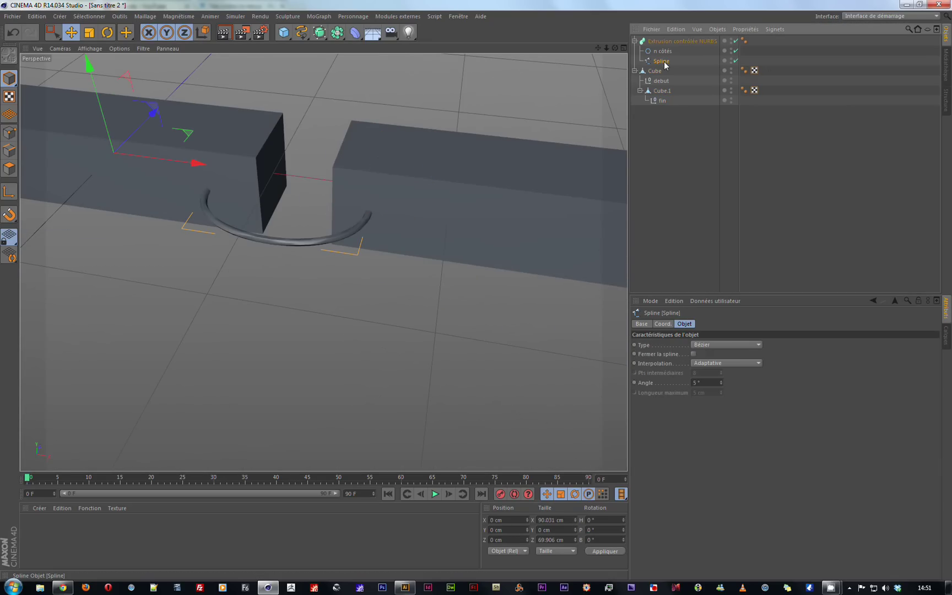
{"action": "right_click", "coordinate": [663, 62]}
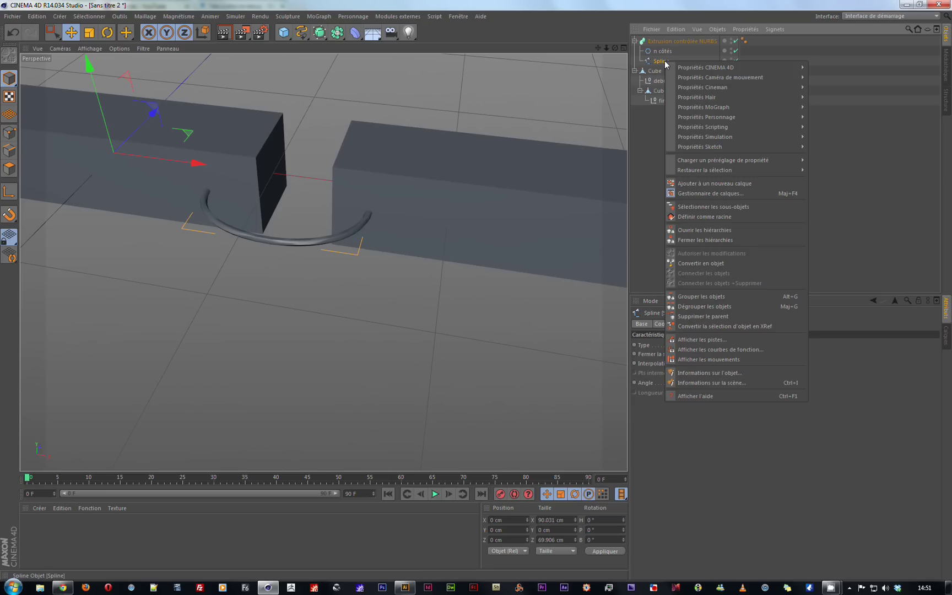
{"action": "mouse_move", "coordinate": [711, 99]}
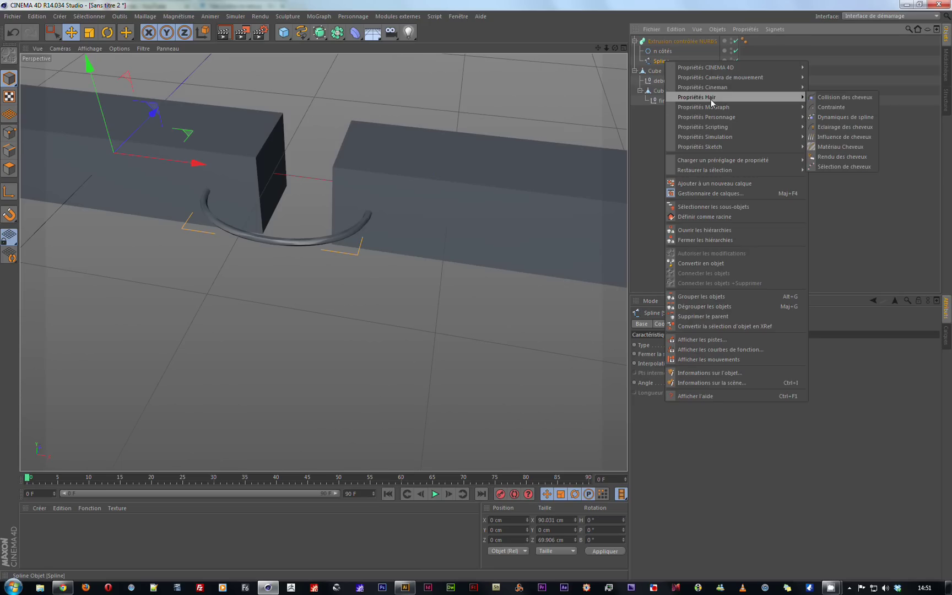
{"action": "left_click", "coordinate": [845, 117]}
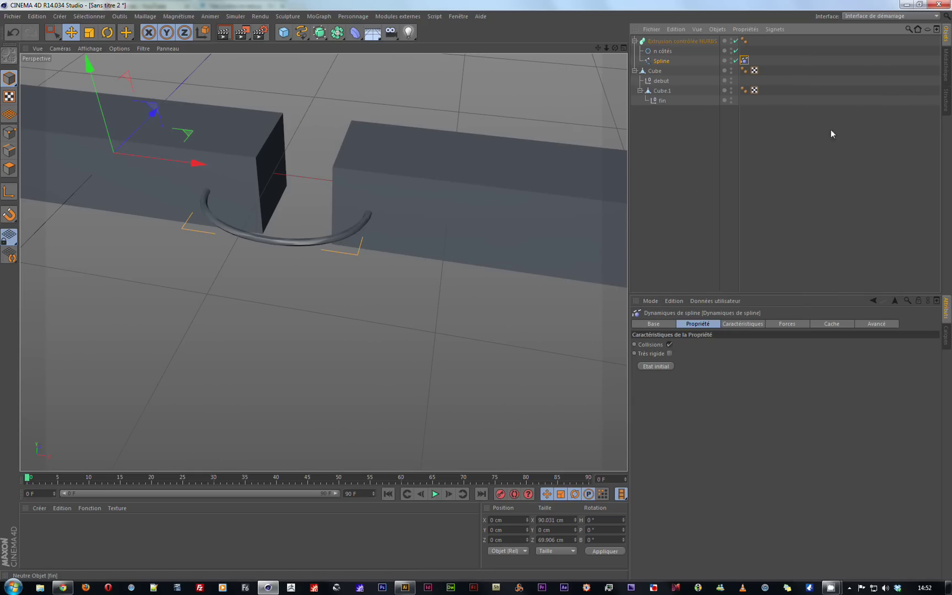
Step: Play the simulation to check how the cable falls under spline dynamics, and return to frame 0
{"action": "left_click", "coordinate": [435, 494]}
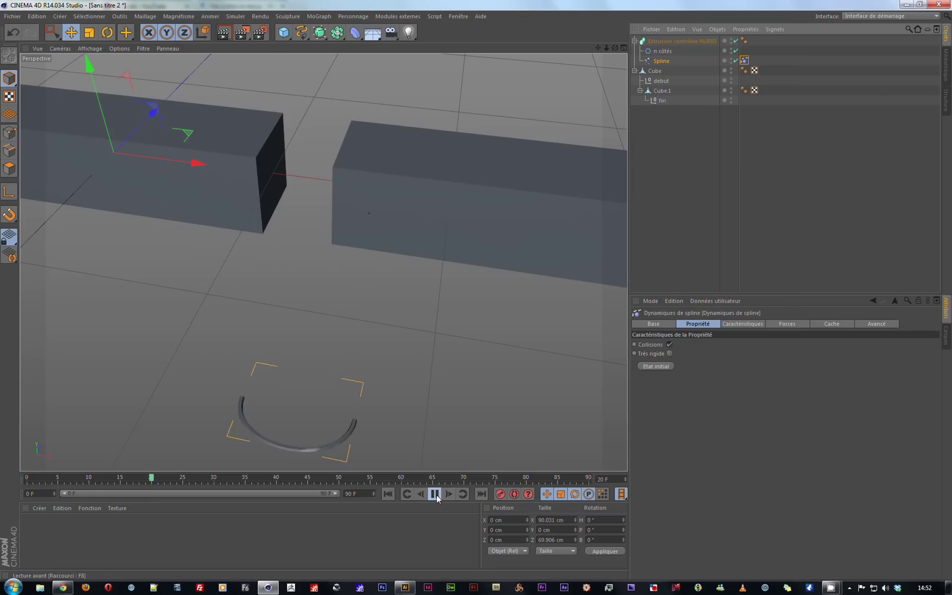
{"action": "left_click", "coordinate": [435, 494]}
{"action": "left_click", "coordinate": [391, 494]}
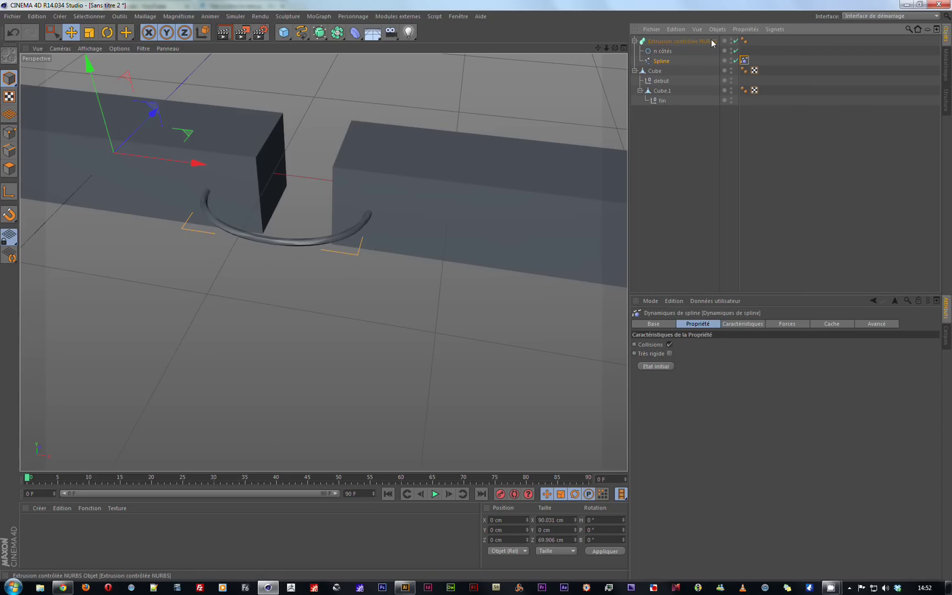
Step: Add two Hair Contrainte tags to the cable's Spline object
{"action": "right_click", "coordinate": [735, 62]}
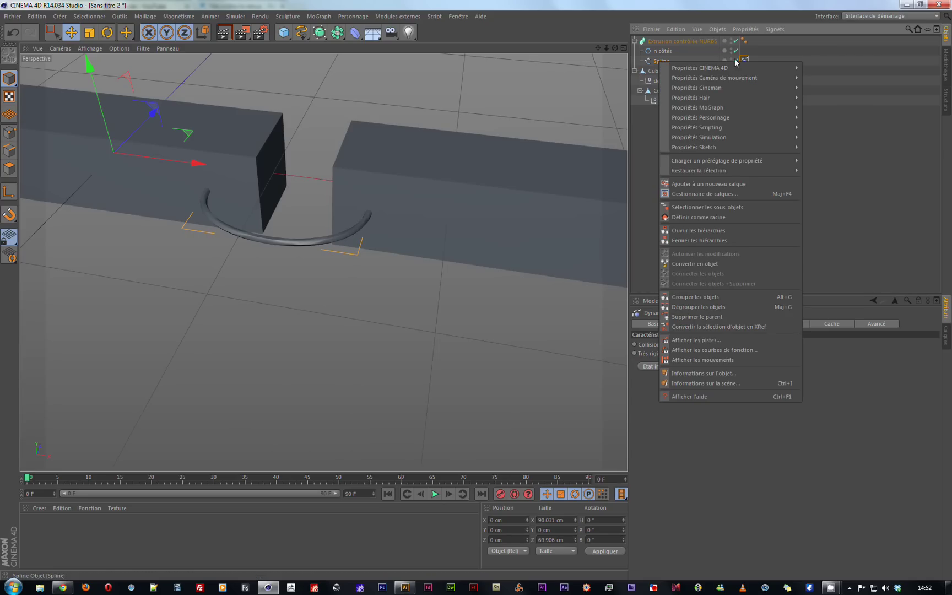
{"action": "mouse_move", "coordinate": [718, 100]}
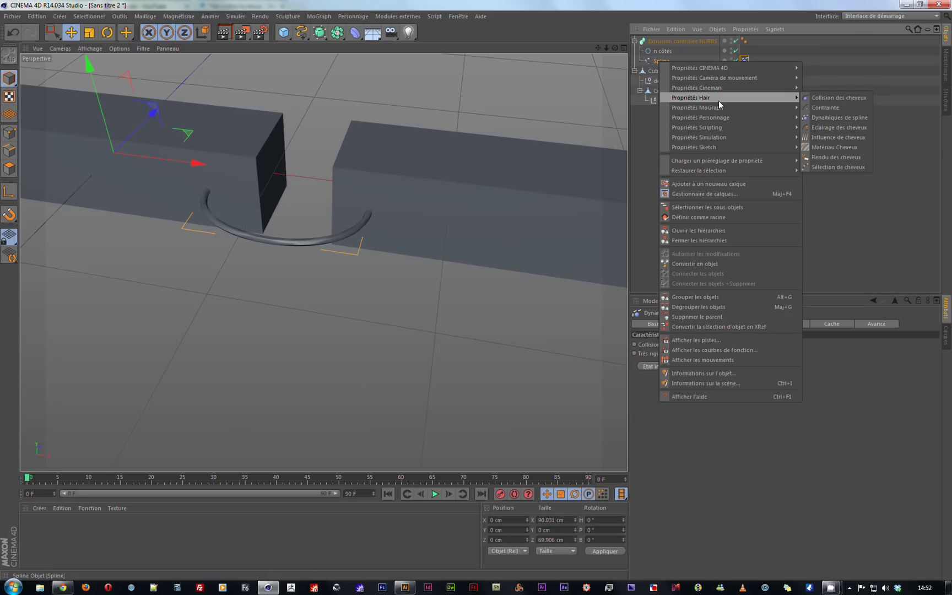
{"action": "left_click", "coordinate": [830, 108]}
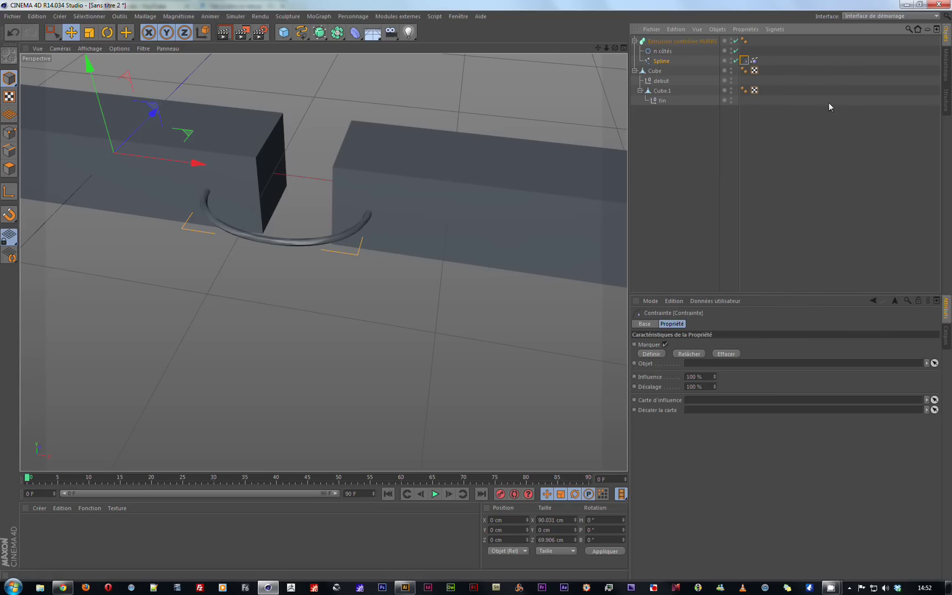
{"action": "right_click", "coordinate": [661, 62]}
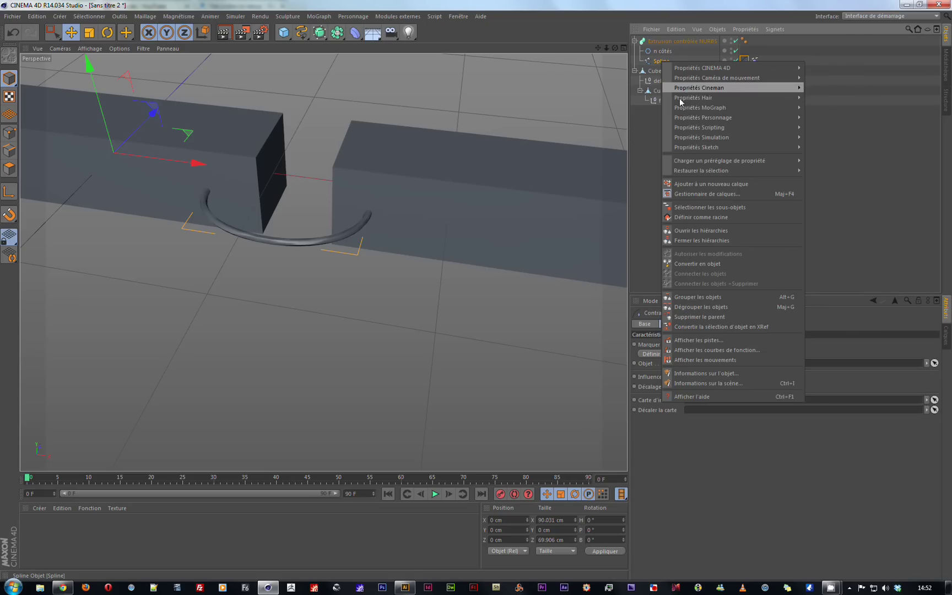
{"action": "mouse_move", "coordinate": [716, 98]}
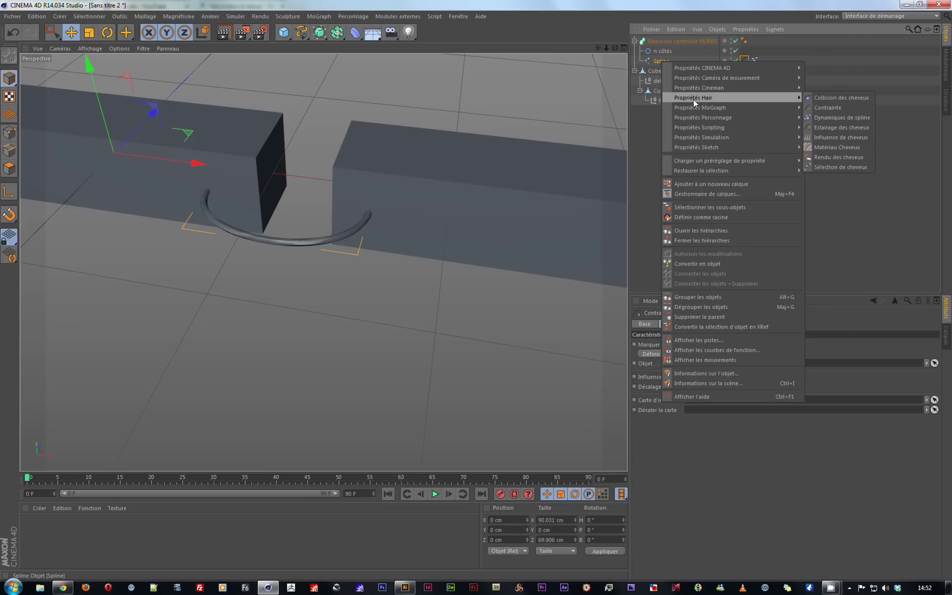
{"action": "left_click", "coordinate": [820, 108]}
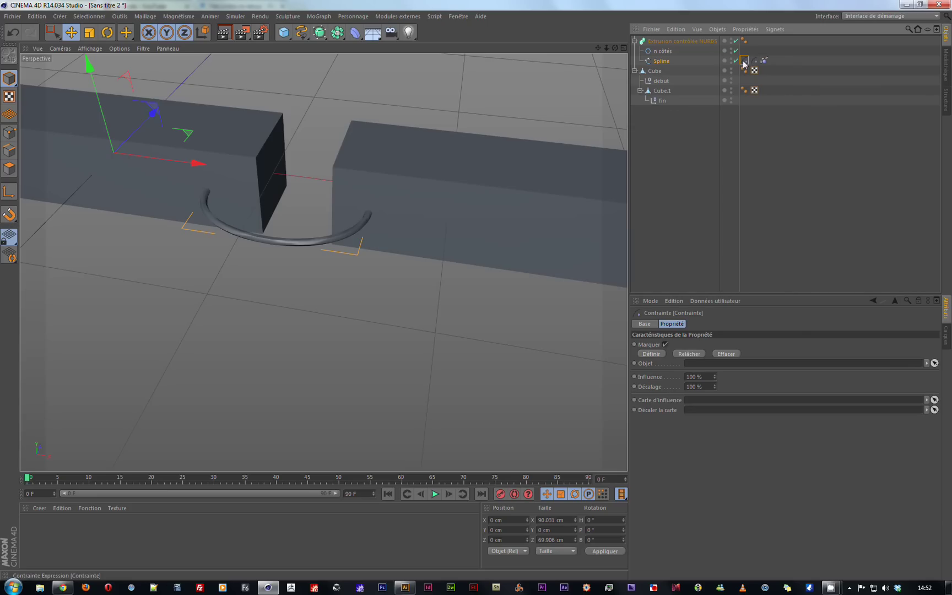
Step: Select the end point of the Spline that sits against the first box, in point mode
{"action": "left_click", "coordinate": [663, 61]}
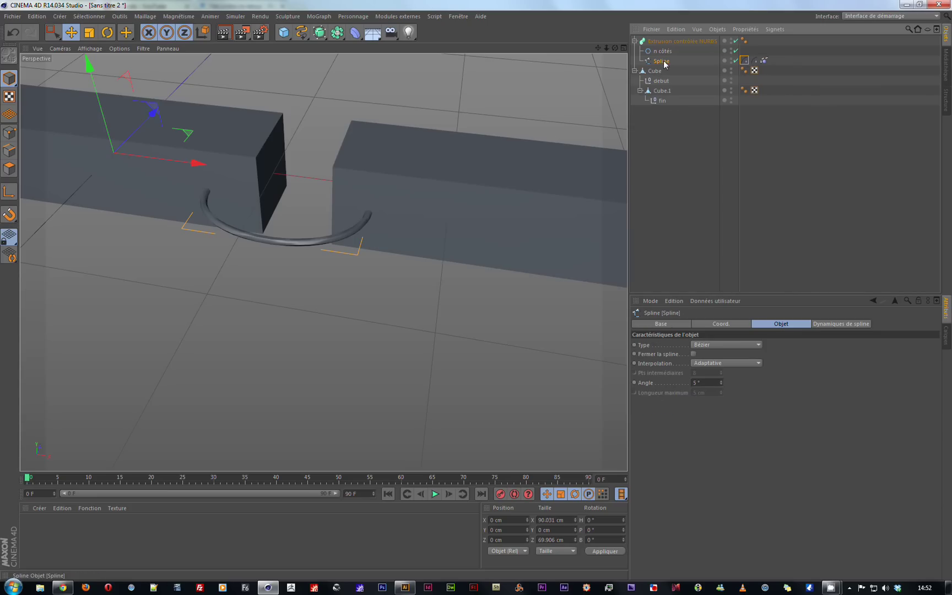
{"action": "left_click", "coordinate": [11, 133]}
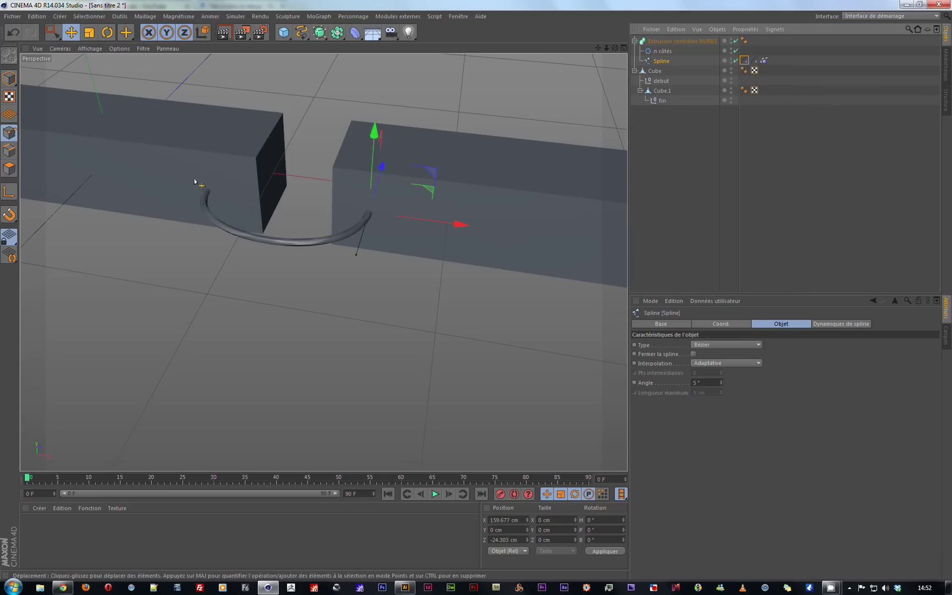
{"action": "left_click", "coordinate": [208, 193]}
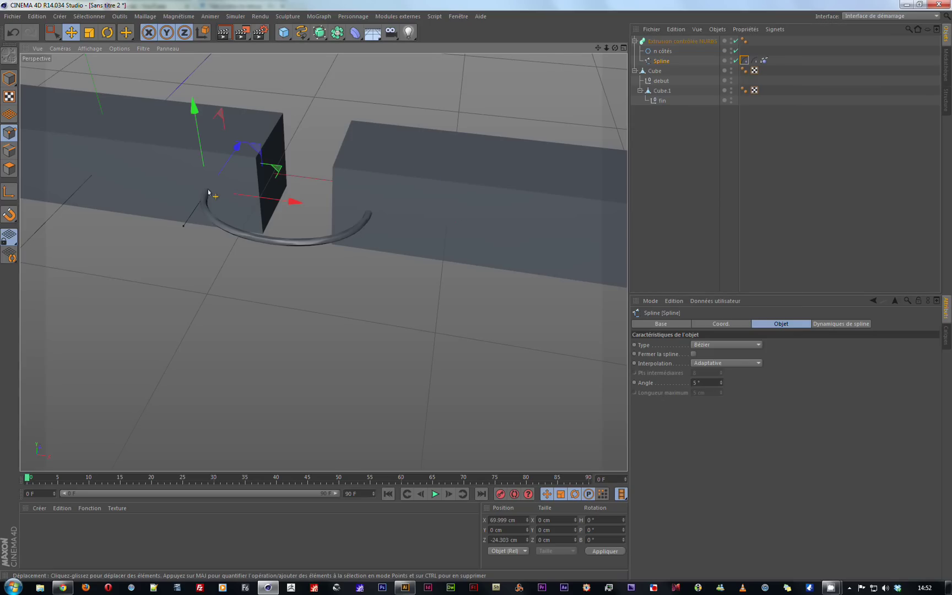
{"action": "scroll", "coordinate": [208, 192], "scroll_direction": "down", "scroll_amount": 5}
{"action": "left_click_drag", "start_coordinate": [218, 293], "coordinate": [255, 259], "text": "alt"}
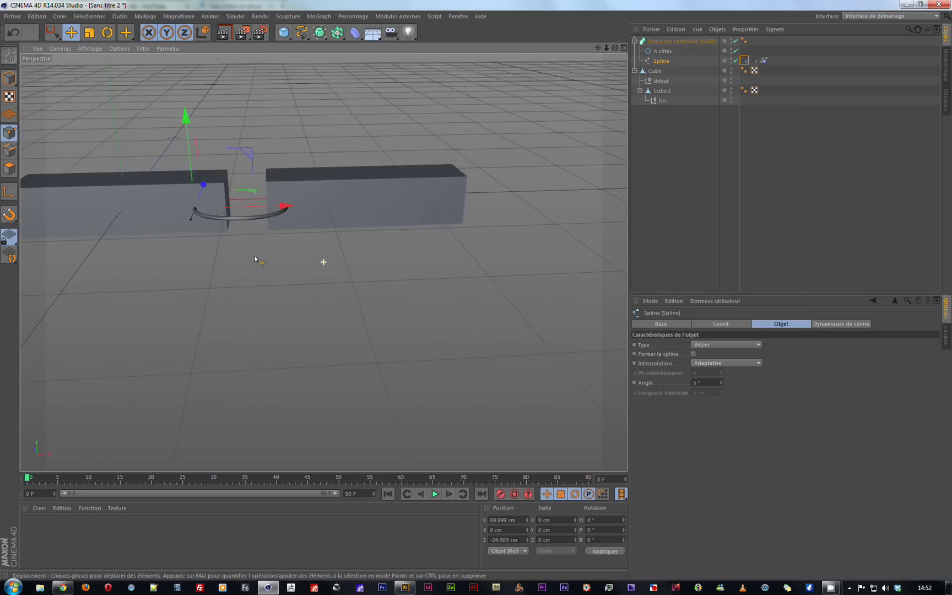
{"action": "scroll", "coordinate": [213, 276], "scroll_direction": "up", "scroll_amount": 8}
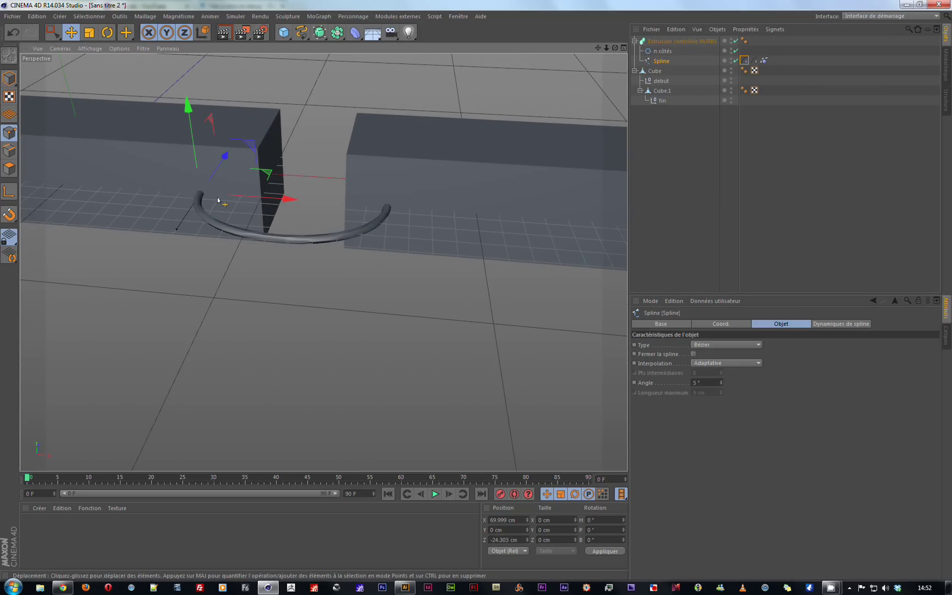
Step: Set the debut null as the object of the first Contrainte tag and disable the Extrusion contrôlée NURBS
{"action": "left_click", "coordinate": [744, 61]}
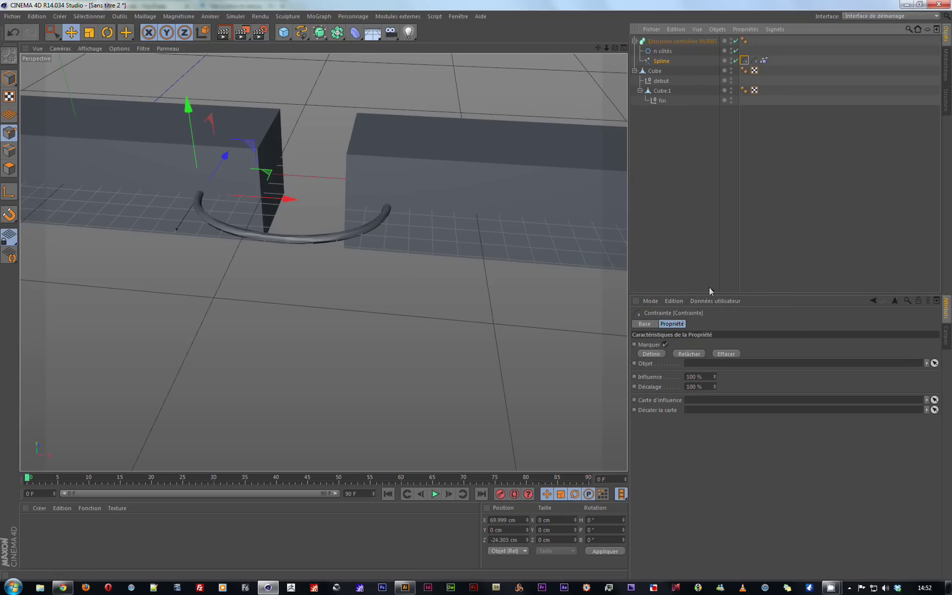
{"action": "left_click", "coordinate": [664, 82]}
{"action": "left_click_drag", "start_coordinate": [692, 387], "coordinate": [695, 364]}
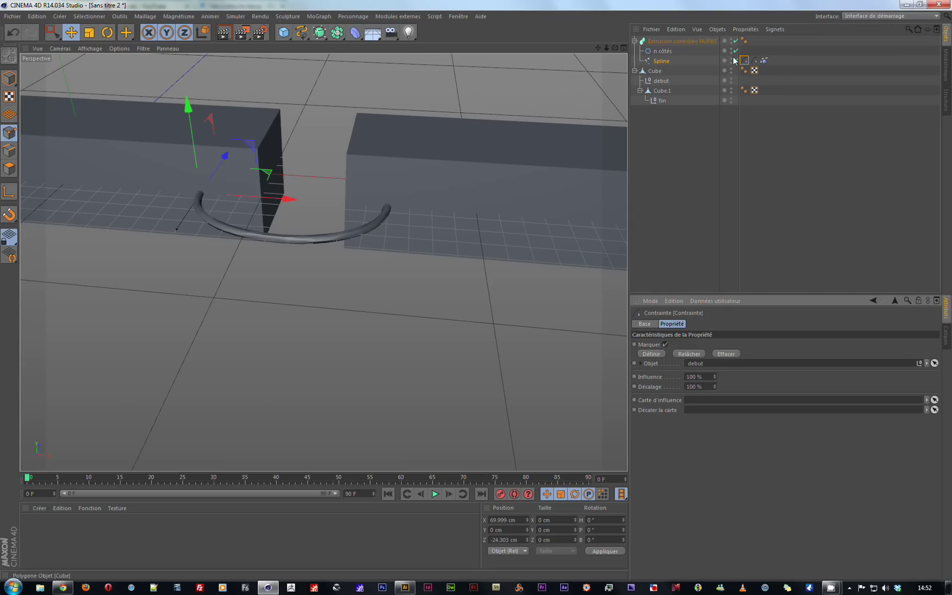
{"action": "left_click", "coordinate": [735, 41]}
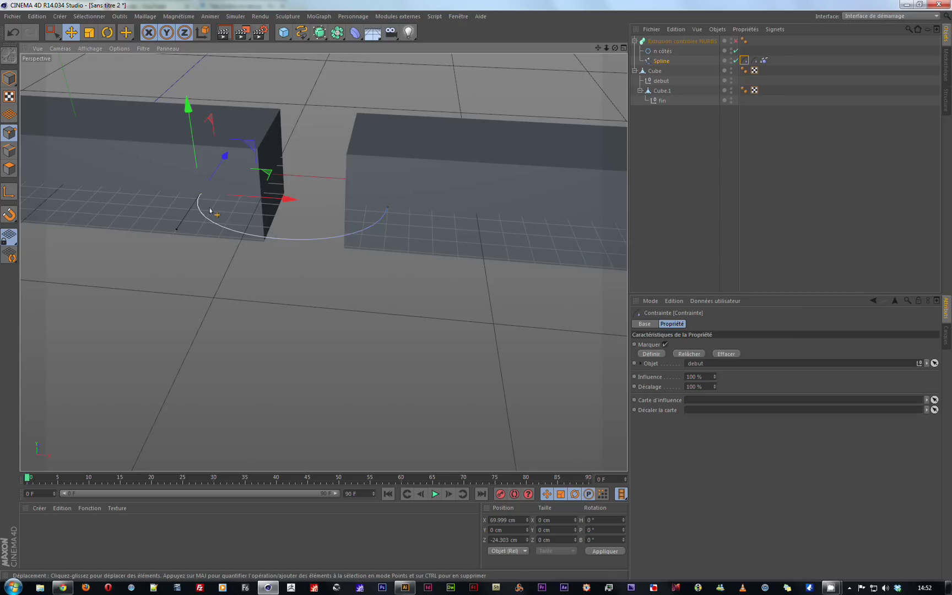
Step: Examine the spline end constrained to the debut null with the boxes temporarily hidden in the viewport, and show the boxes again
{"action": "scroll", "coordinate": [209, 208], "scroll_direction": "up", "scroll_amount": 10}
{"action": "scroll", "coordinate": [210, 208], "scroll_direction": "up", "scroll_amount": 3}
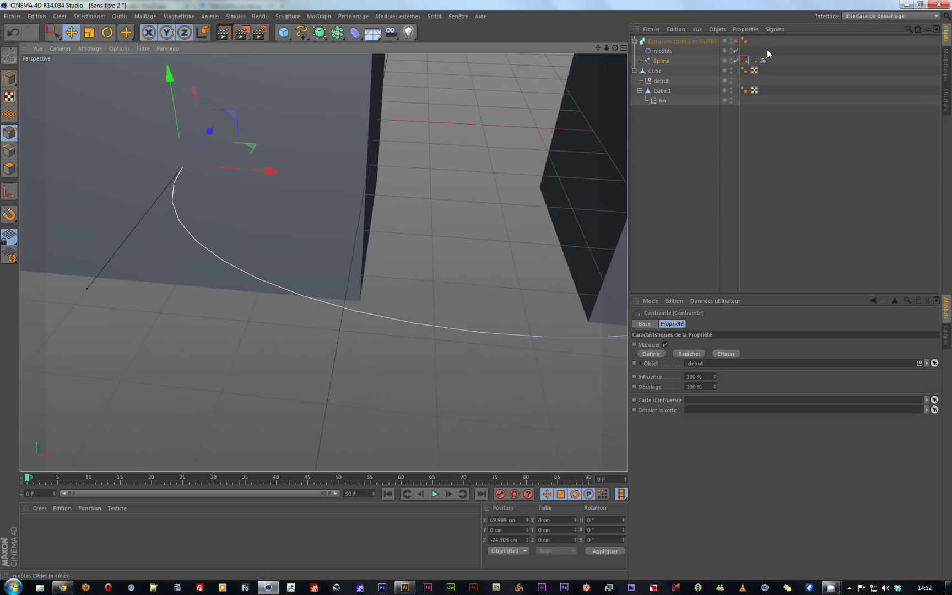
{"action": "left_click", "coordinate": [731, 70]}
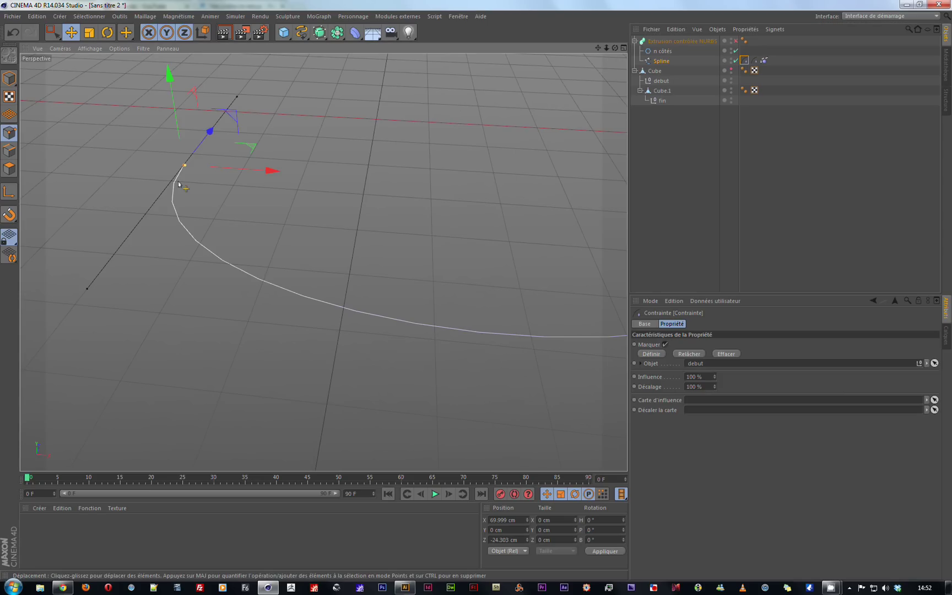
{"action": "scroll", "coordinate": [178, 183], "scroll_direction": "up", "scroll_amount": 5}
{"action": "scroll", "coordinate": [179, 182], "scroll_direction": "up", "scroll_amount": 2}
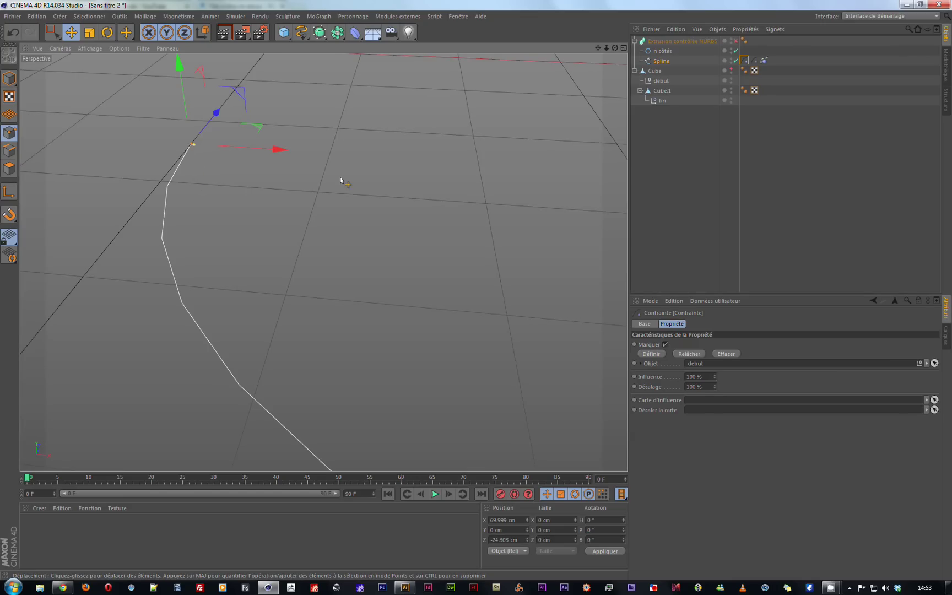
{"action": "left_click_drag", "start_coordinate": [340, 177], "coordinate": [340, 178], "text": "alt"}
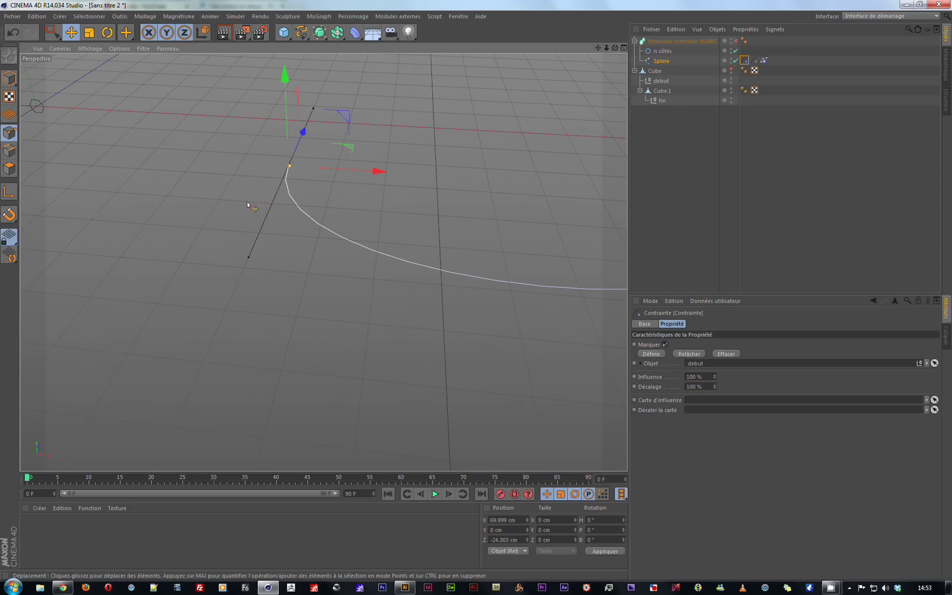
{"action": "left_click_drag", "start_coordinate": [518, 216], "coordinate": [323, 261], "text": "alt"}
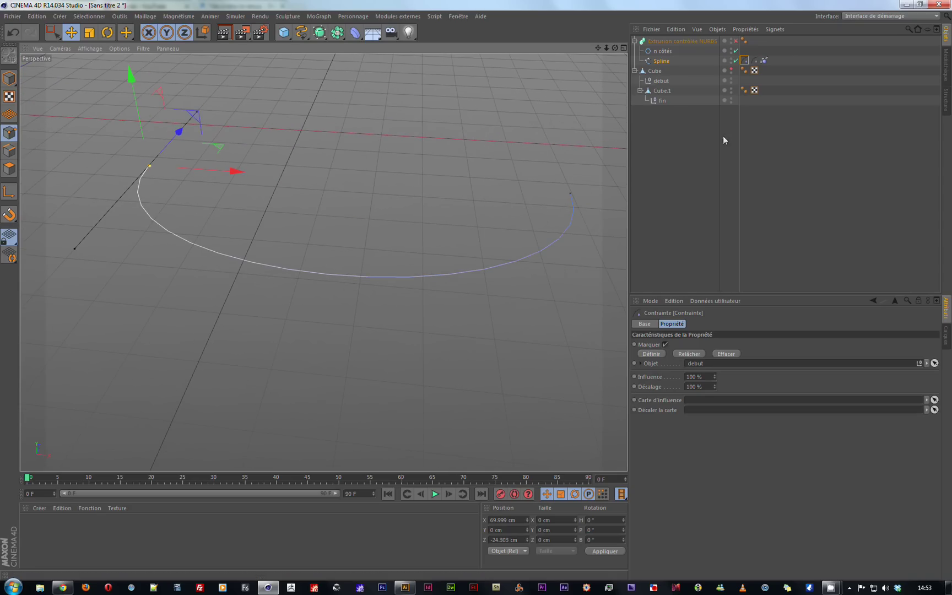
{"action": "left_click", "coordinate": [731, 70]}
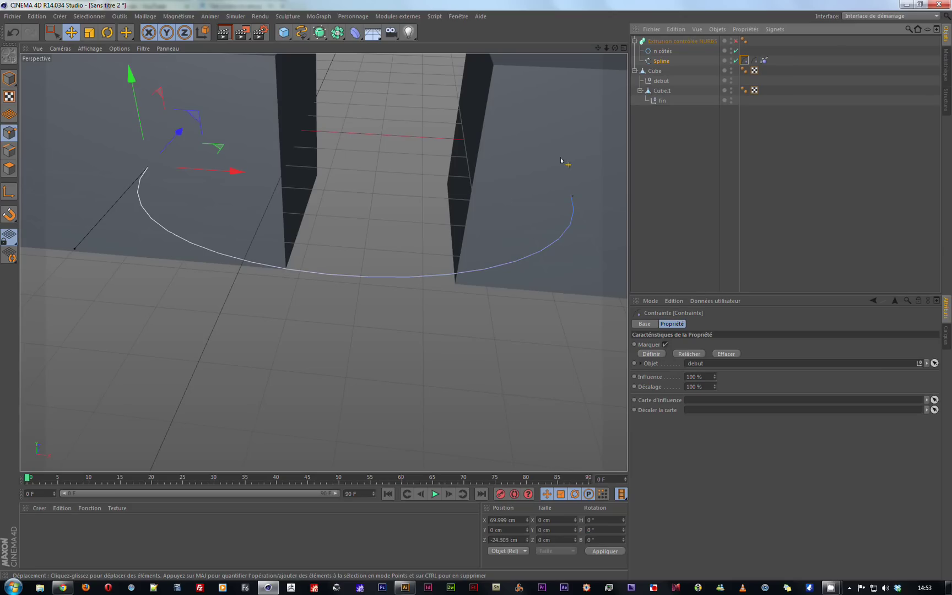
Step: Constrain the Spline's end point against the second box to the fin null using the second Contrainte tag
{"action": "left_click", "coordinate": [573, 199]}
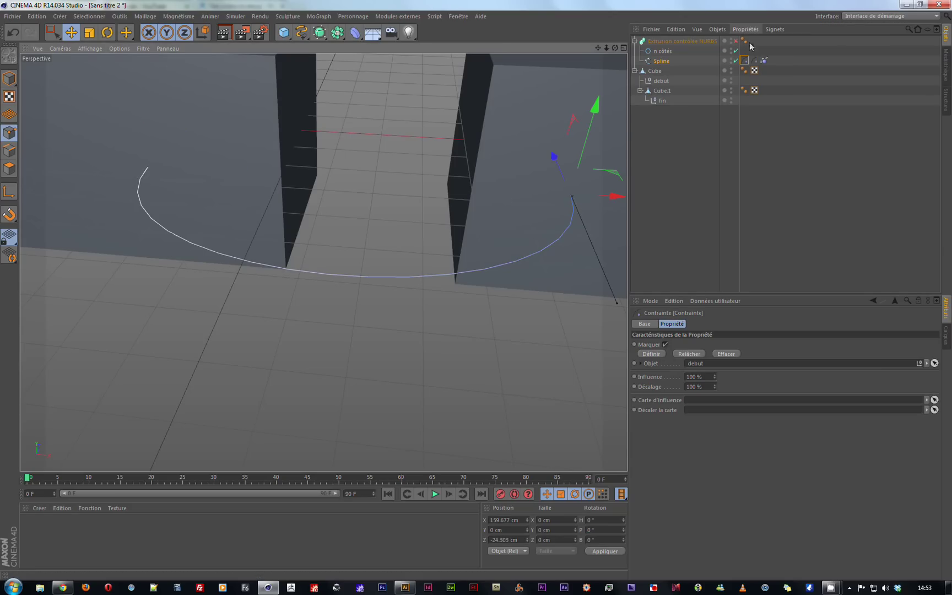
{"action": "left_click", "coordinate": [755, 61]}
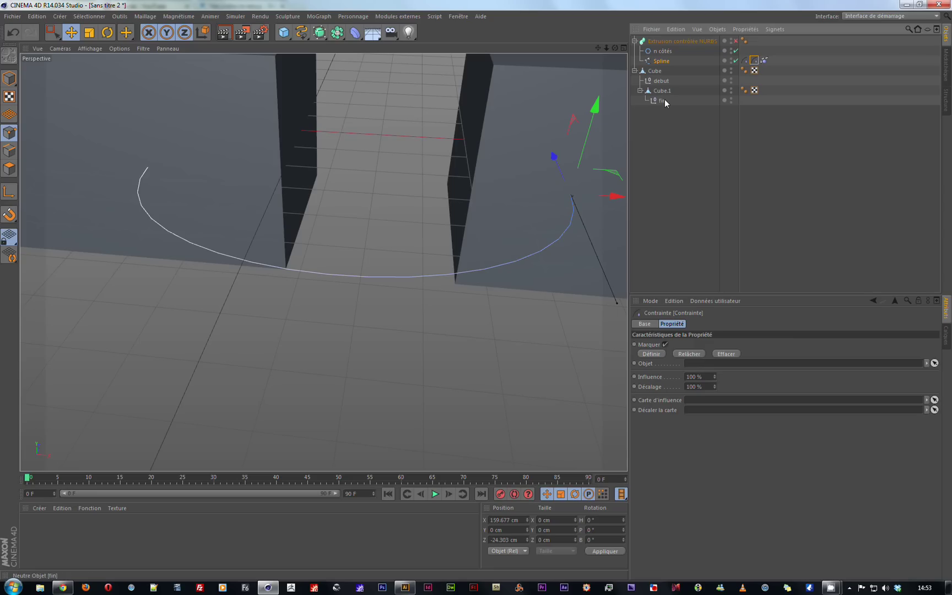
{"action": "left_click_drag", "start_coordinate": [663, 100], "coordinate": [695, 367]}
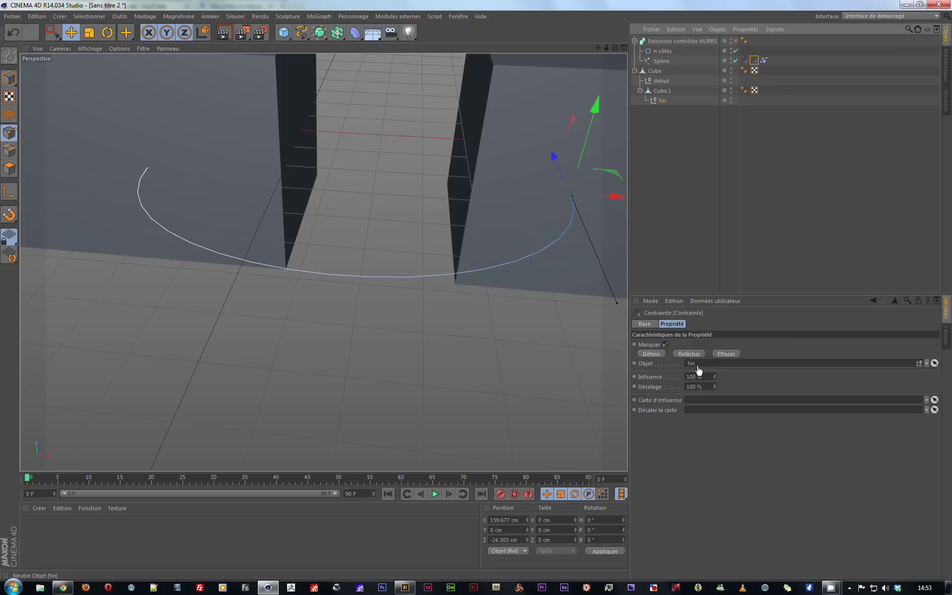
{"action": "left_click", "coordinate": [653, 353]}
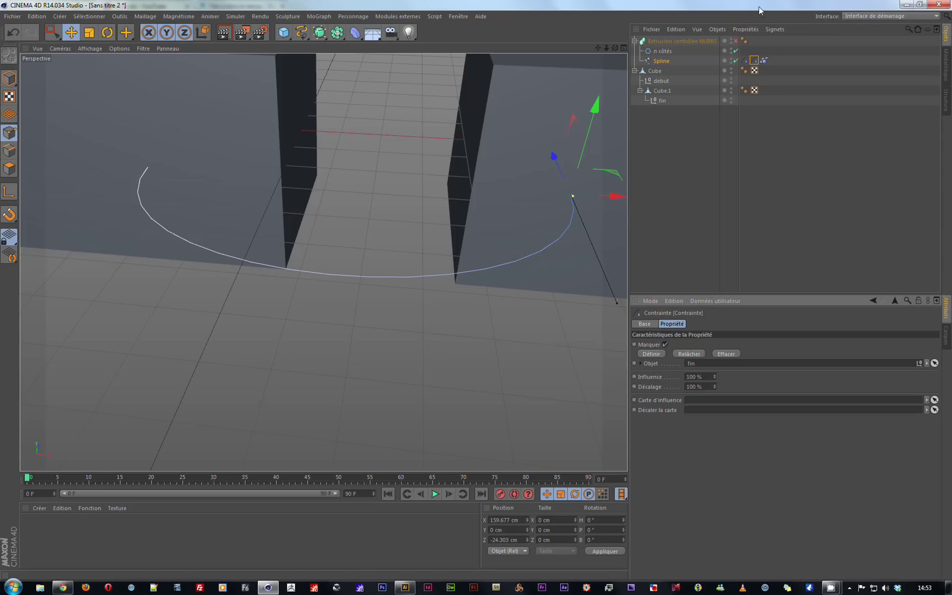
Step: Re-enable the Extrusion contrôlée NURBS and play the simulation to check the cable with both ends constrained, returning to frame 0
{"action": "left_click", "coordinate": [735, 41]}
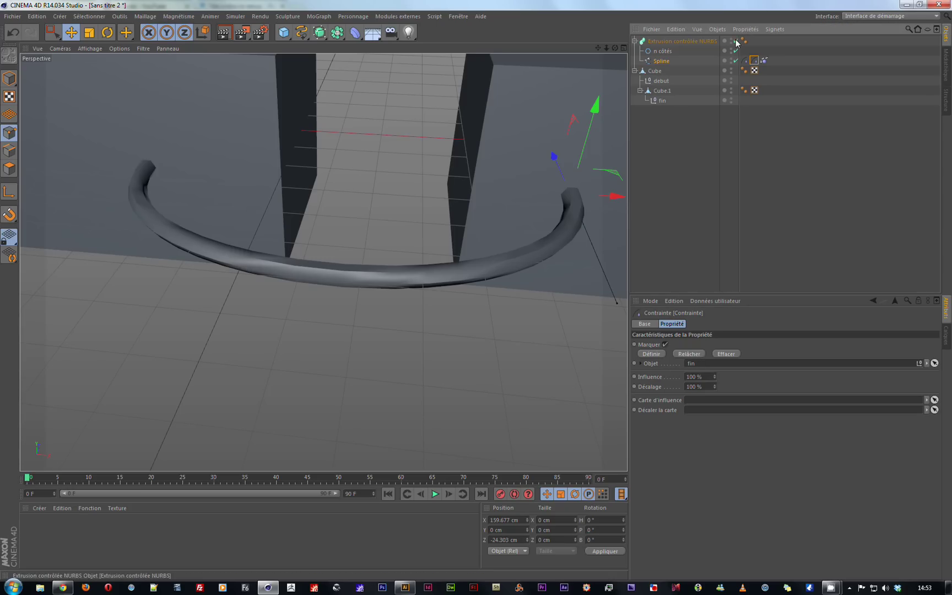
{"action": "left_click", "coordinate": [436, 493]}
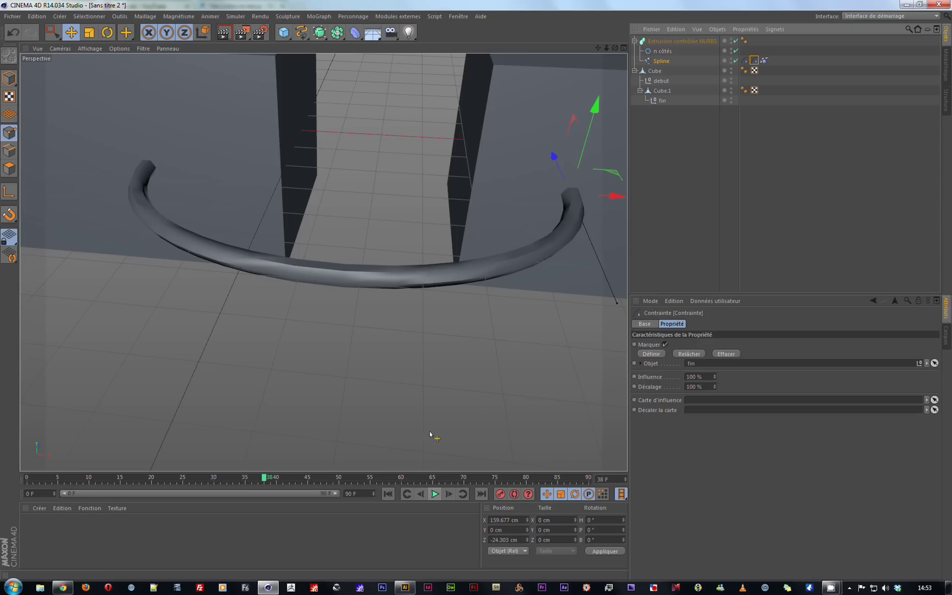
{"action": "left_click", "coordinate": [389, 494]}
Step: Animate Cube.1's rotation with keyframes at frame 0 and frame 30, swinging the box upward to a B rotation of about -56.5°
{"action": "scroll", "coordinate": [379, 265], "scroll_direction": "down", "scroll_amount": 2}
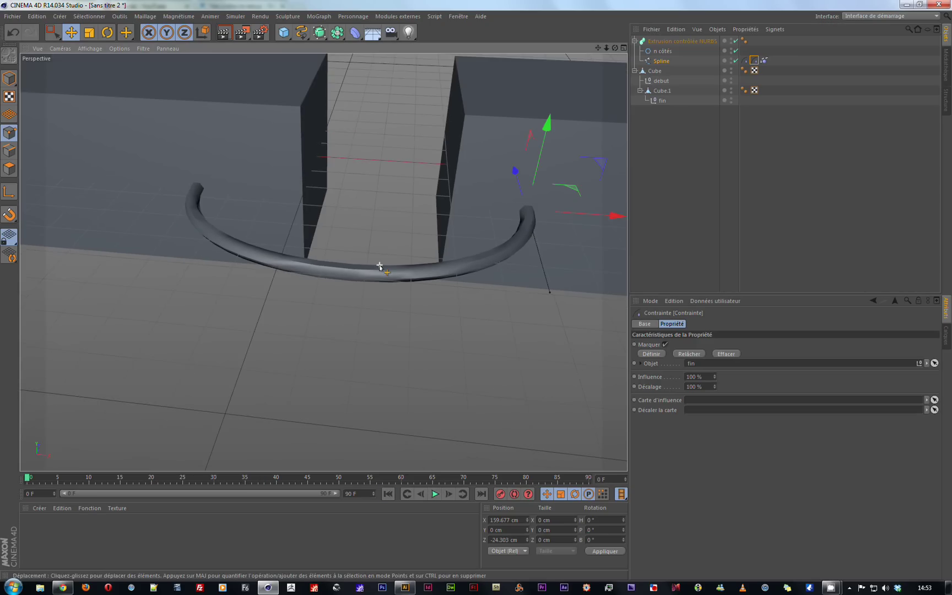
{"action": "scroll", "coordinate": [379, 266], "scroll_direction": "down", "scroll_amount": 1}
{"action": "left_click", "coordinate": [663, 91]}
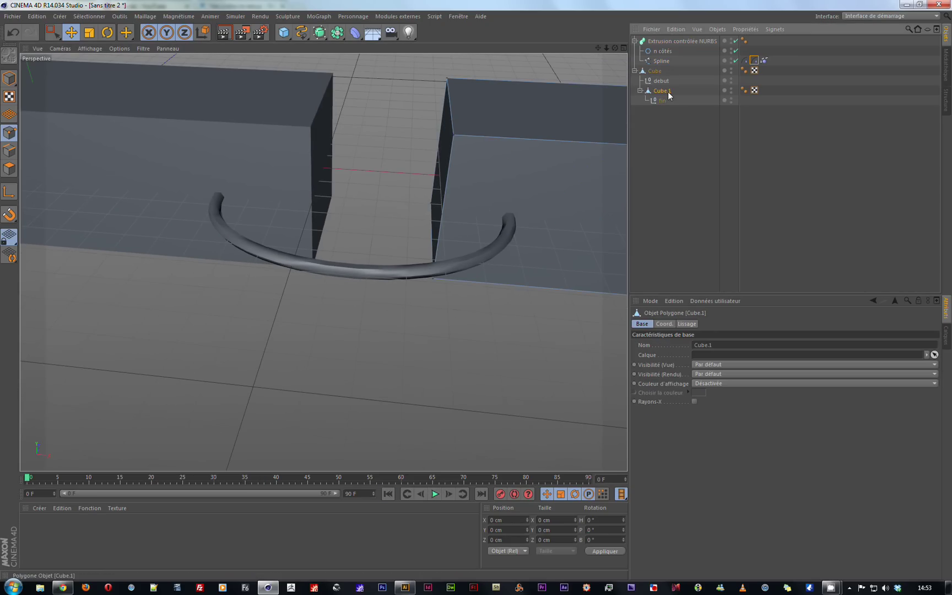
{"action": "left_click", "coordinate": [104, 34]}
{"action": "left_click", "coordinate": [9, 79]}
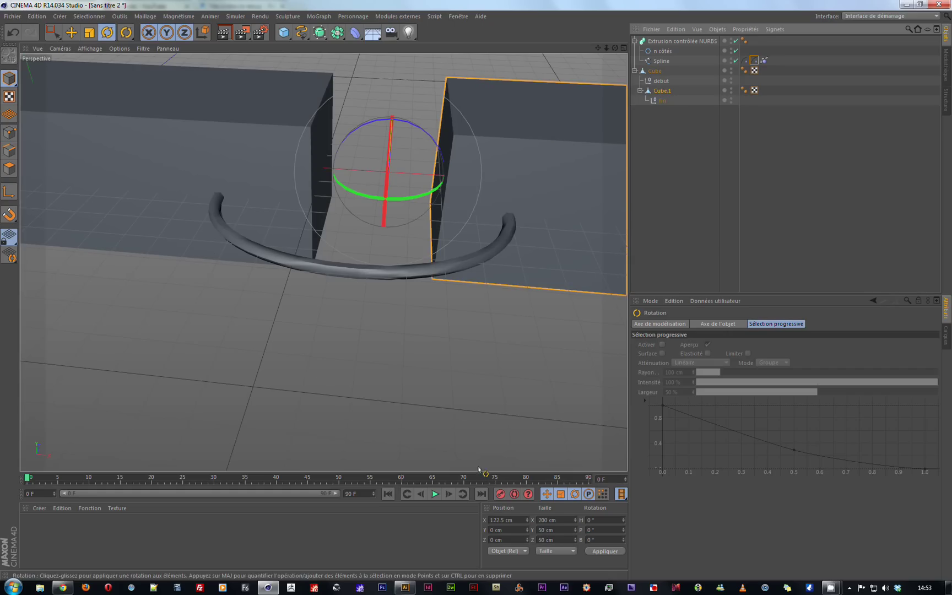
{"action": "left_click", "coordinate": [213, 478]}
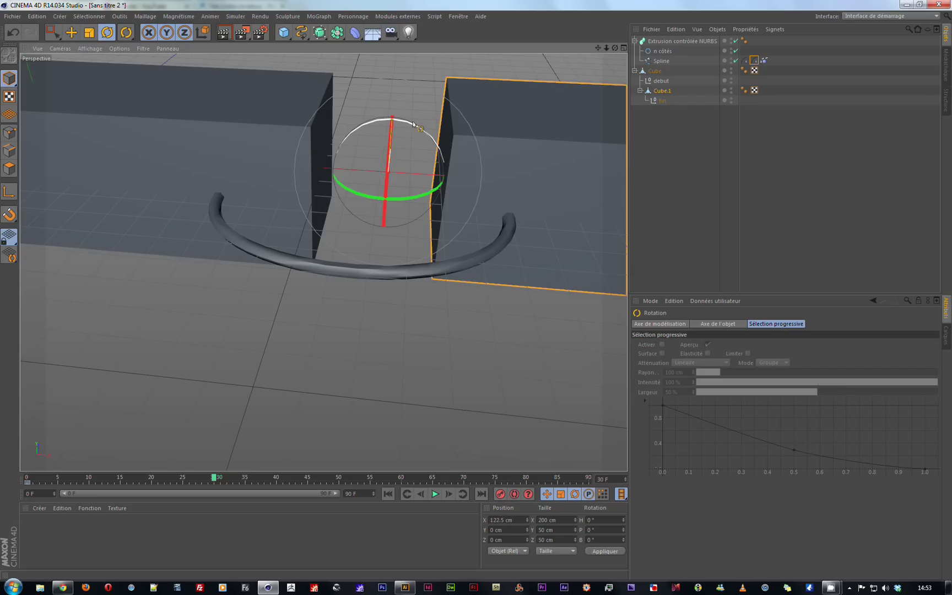
{"action": "left_click_drag", "start_coordinate": [418, 129], "coordinate": [337, 88]}
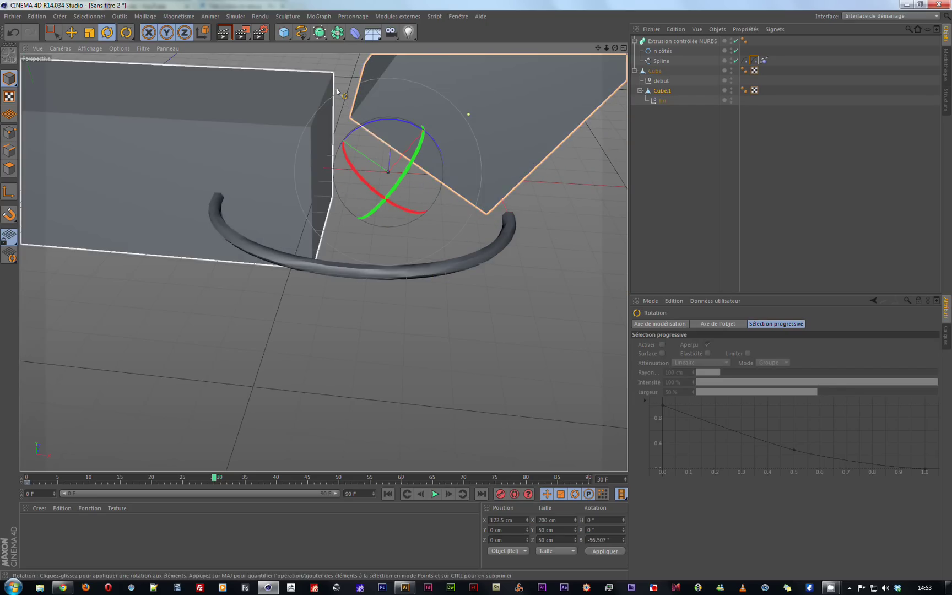
Step: Play the animation from the start to check how the cable follows the rotating box, and return to frame 0
{"action": "left_click", "coordinate": [387, 494]}
{"action": "left_click", "coordinate": [435, 494]}
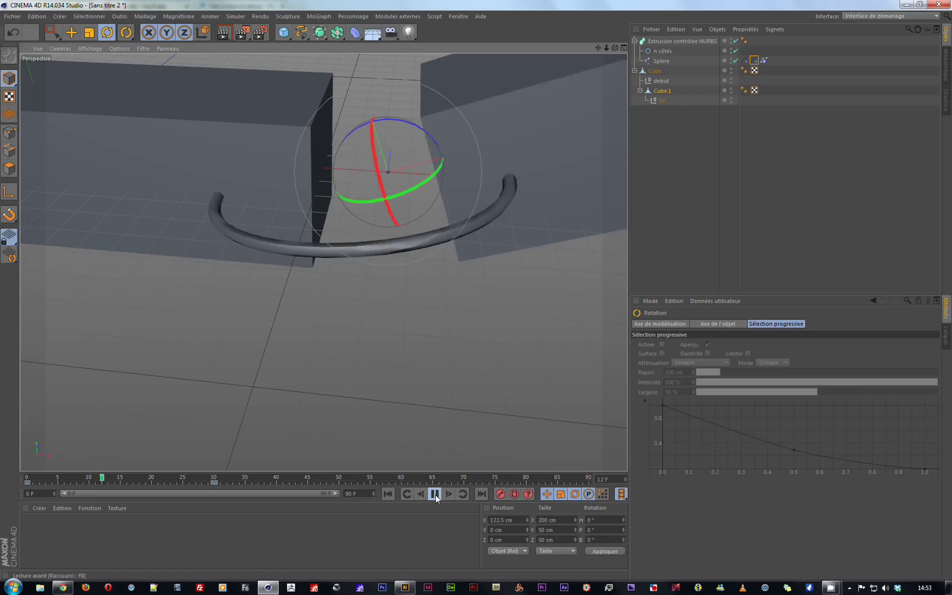
{"action": "left_click", "coordinate": [435, 494]}
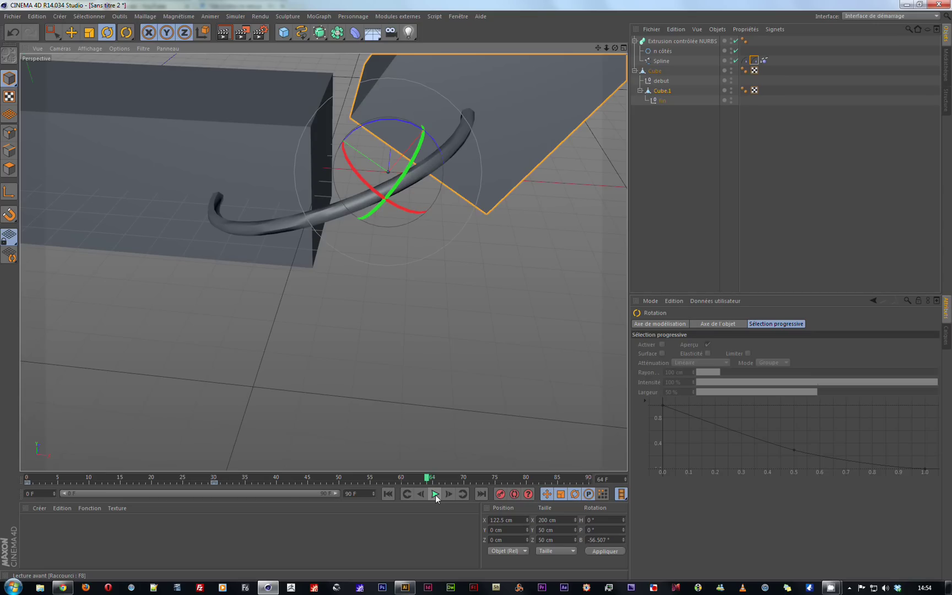
{"action": "left_click", "coordinate": [387, 494]}
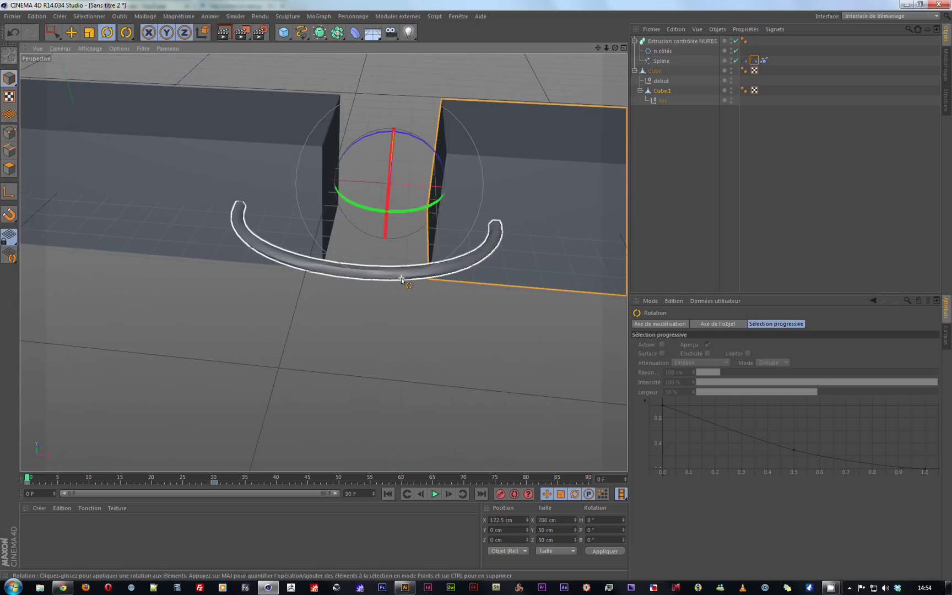
Step: Disable the Extrusion contrôlée NURBS and add a point near the middle of the cable's Spline in point mode
{"action": "scroll", "coordinate": [401, 280], "scroll_direction": "down", "scroll_amount": 3}
{"action": "left_click_drag", "start_coordinate": [401, 279], "coordinate": [331, 231], "text": "alt"}
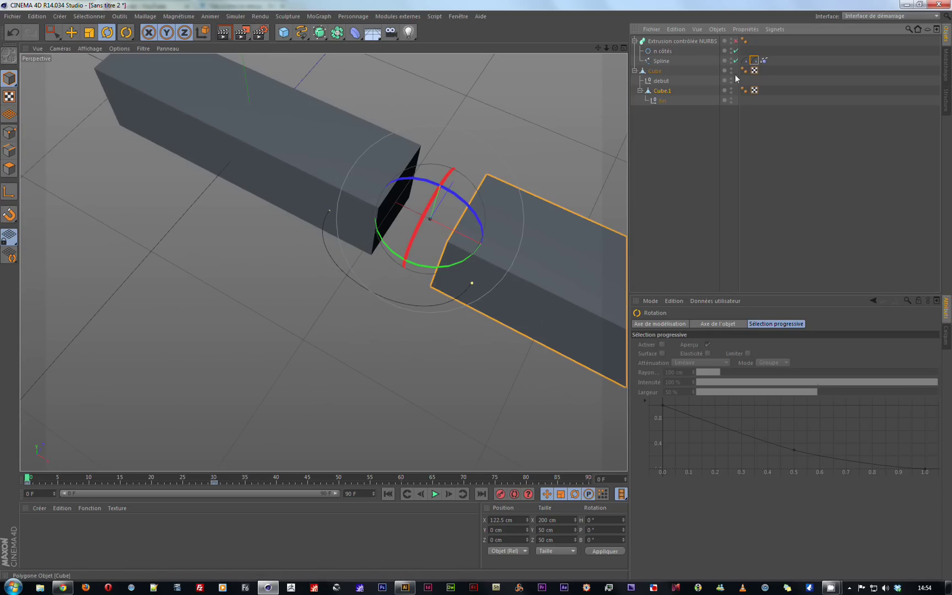
{"action": "left_click", "coordinate": [667, 61]}
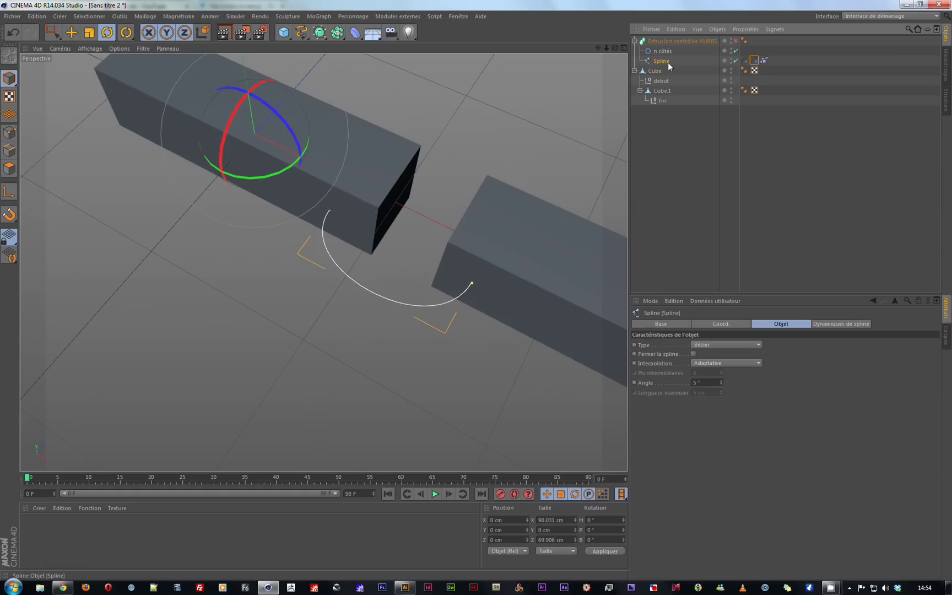
{"action": "left_click", "coordinate": [9, 134]}
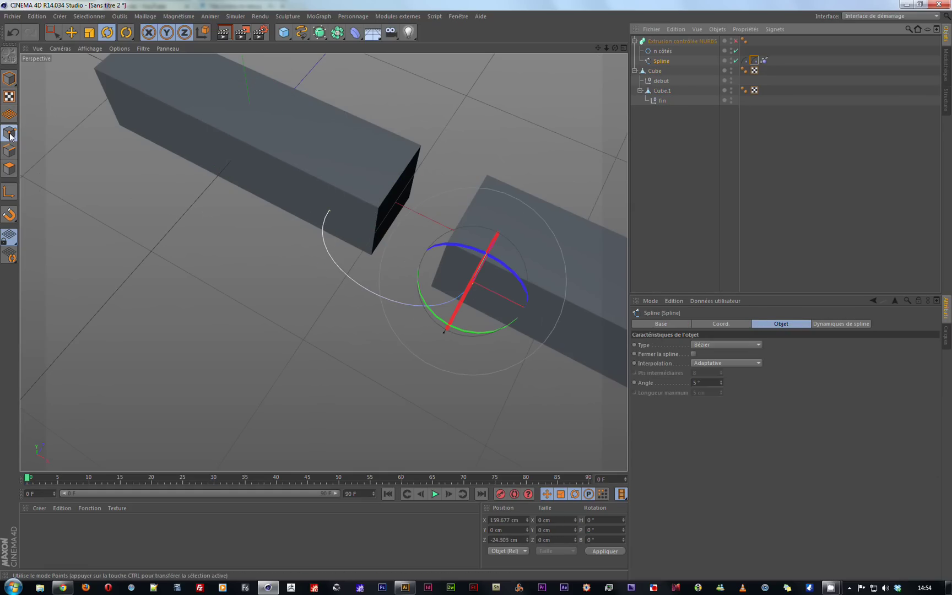
{"action": "left_click", "coordinate": [145, 16]}
{"action": "mouse_move", "coordinate": [155, 41]}
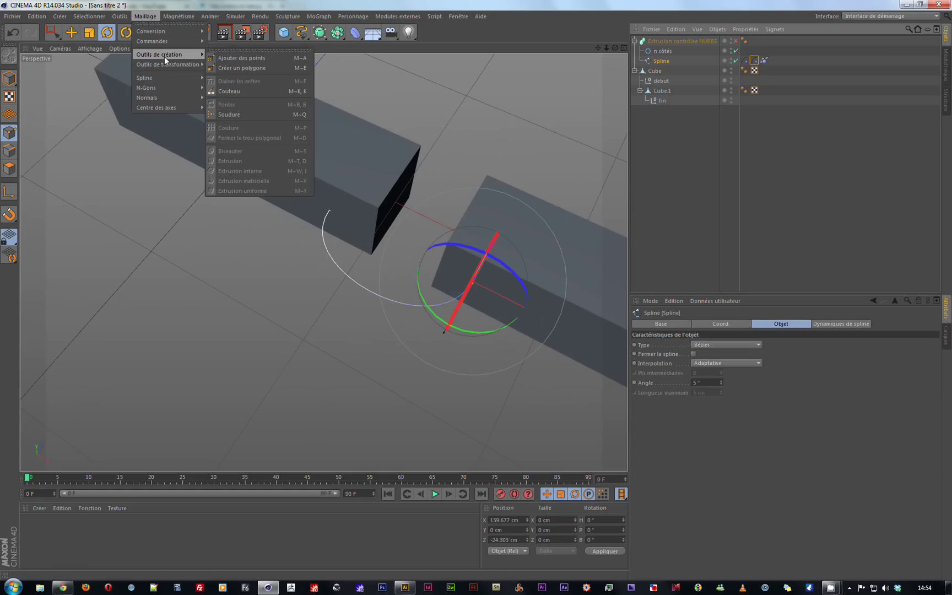
{"action": "left_click", "coordinate": [242, 58]}
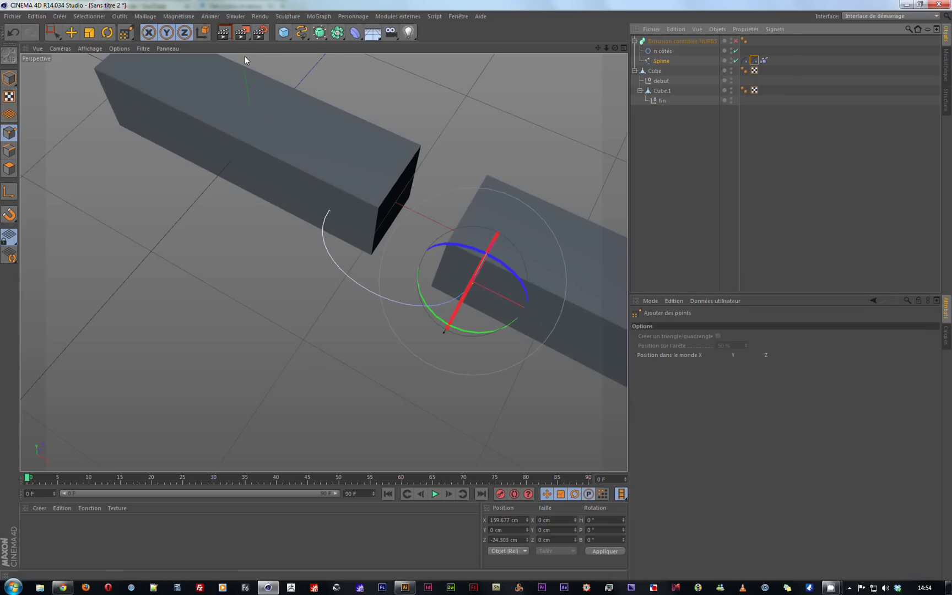
{"action": "left_click", "coordinate": [368, 291]}
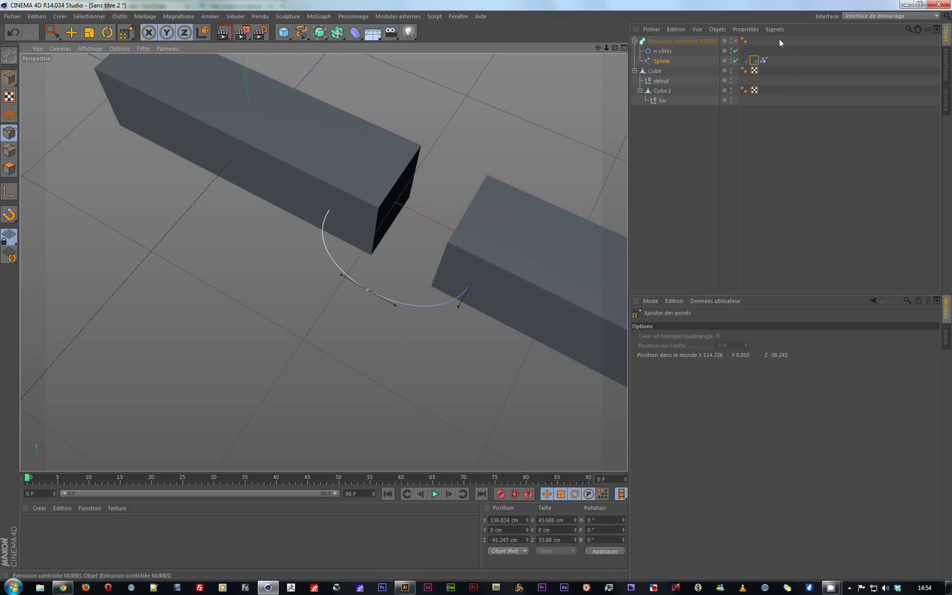
Step: Play the simulation to check how the Spline behaves with its added middle point, and return to frame 0
{"action": "left_click", "coordinate": [440, 493]}
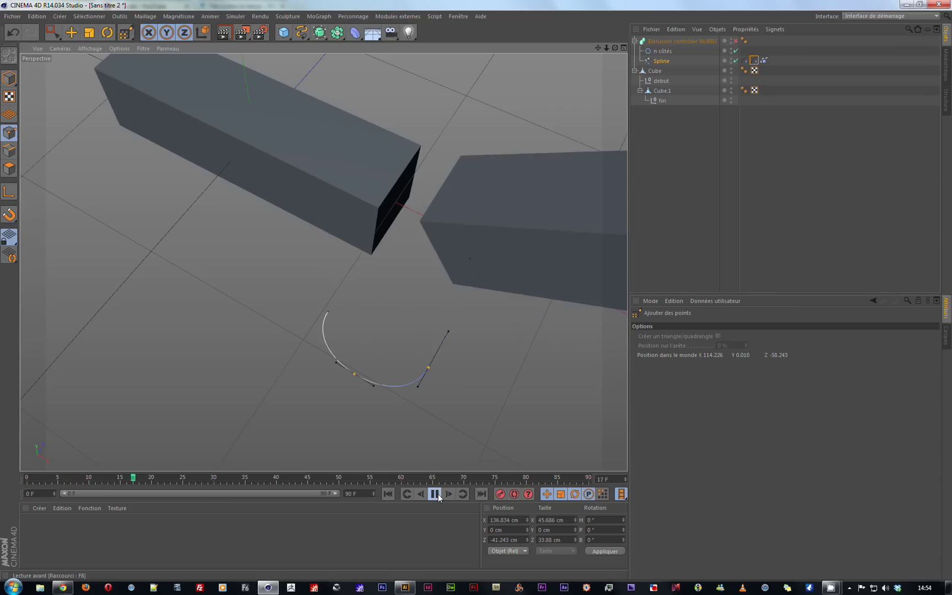
{"action": "left_click", "coordinate": [438, 493]}
{"action": "left_click", "coordinate": [387, 494]}
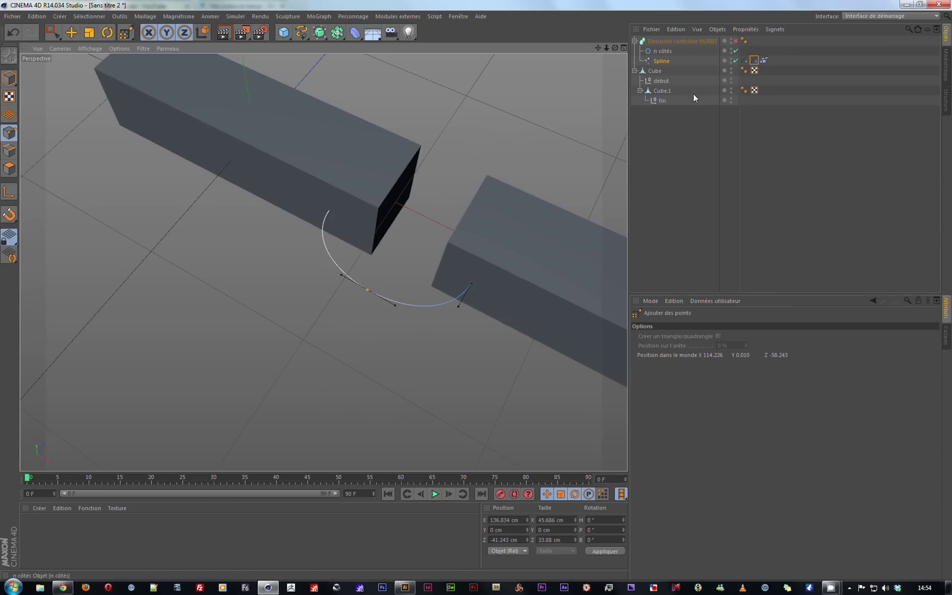
Step: Select the Spline's end point against the first box and redefine it in the Contrainte tag linked to the debut null
{"action": "left_click", "coordinate": [745, 61]}
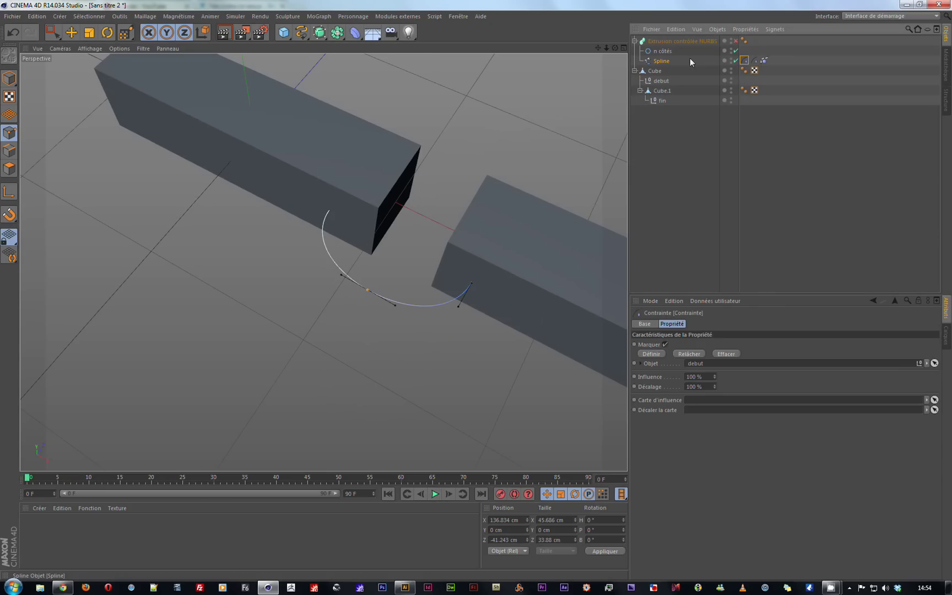
{"action": "left_click", "coordinate": [72, 33]}
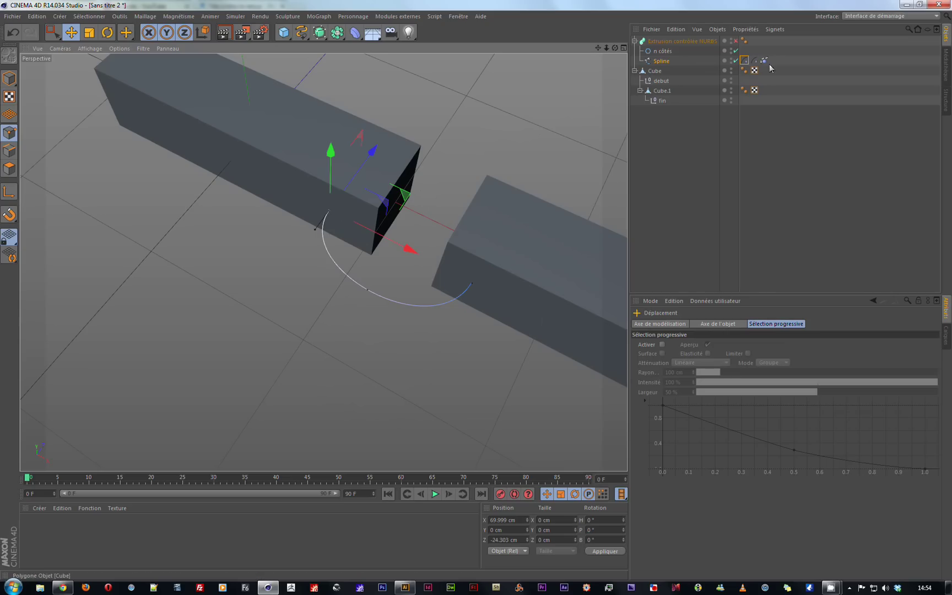
{"action": "left_click", "coordinate": [746, 61]}
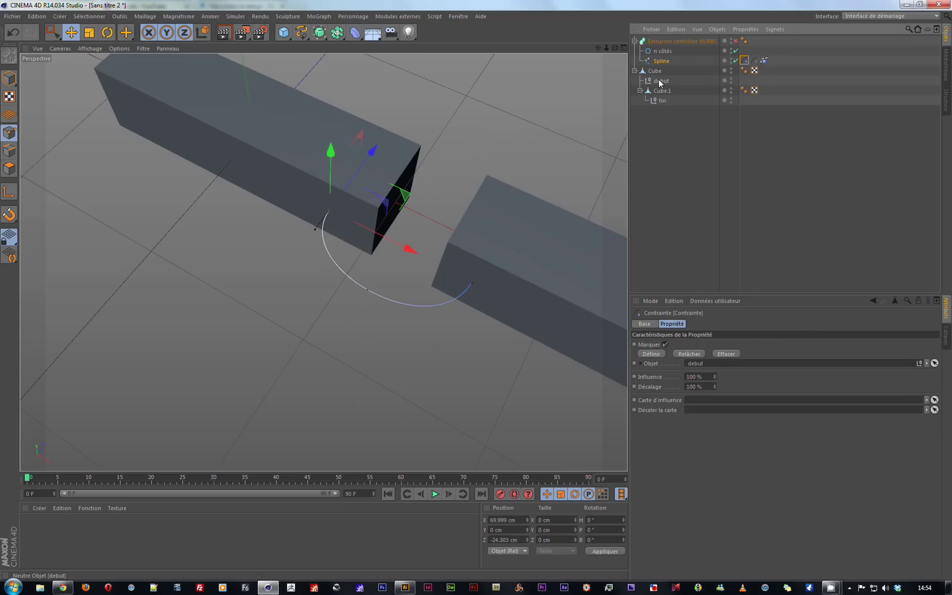
{"action": "left_click", "coordinate": [651, 354]}
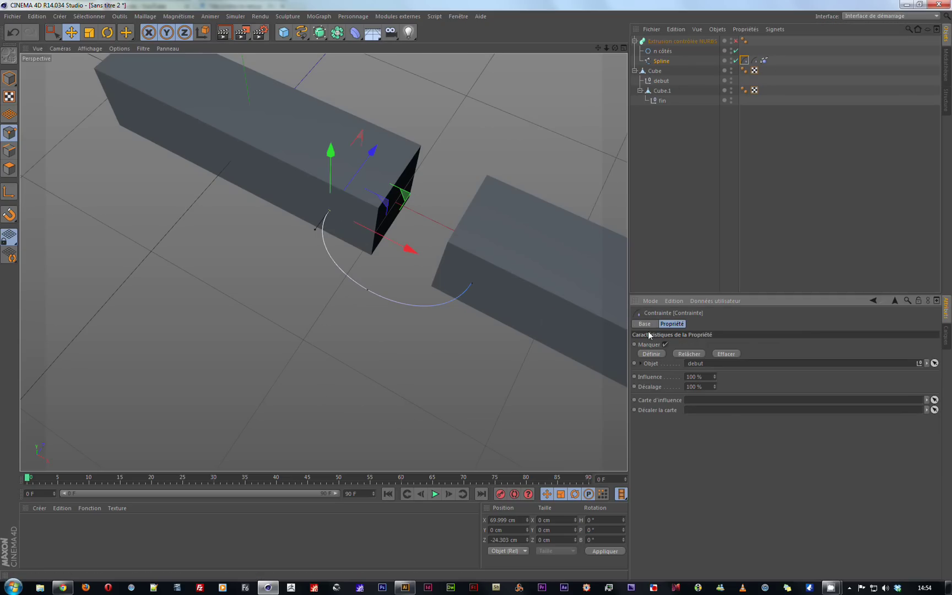
Step: Select the Spline's end point against the second box and redefine it in the Contrainte tag linked to the fin null
{"action": "left_click_drag", "start_coordinate": [472, 284], "coordinate": [545, 266]}
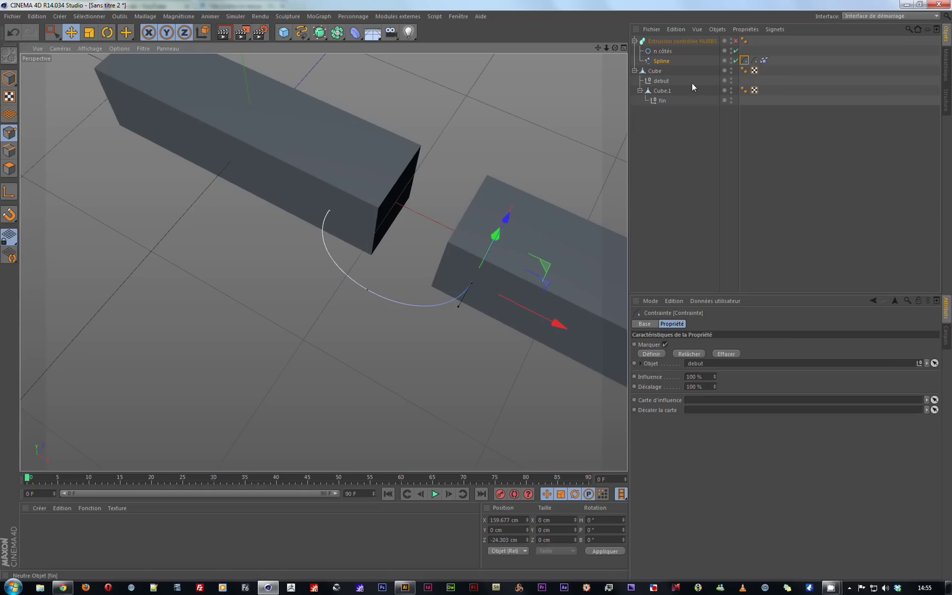
{"action": "left_click", "coordinate": [754, 61]}
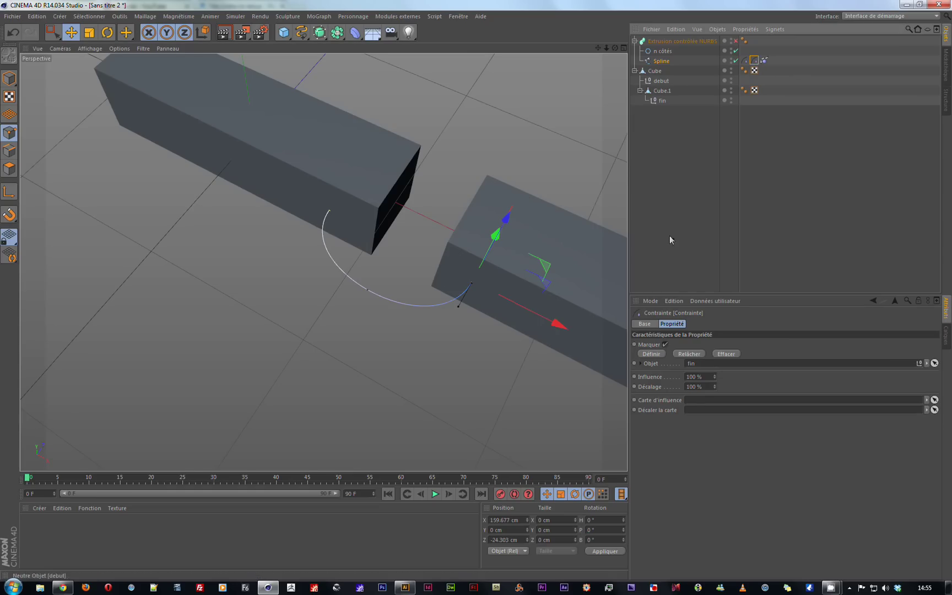
{"action": "left_click", "coordinate": [655, 356]}
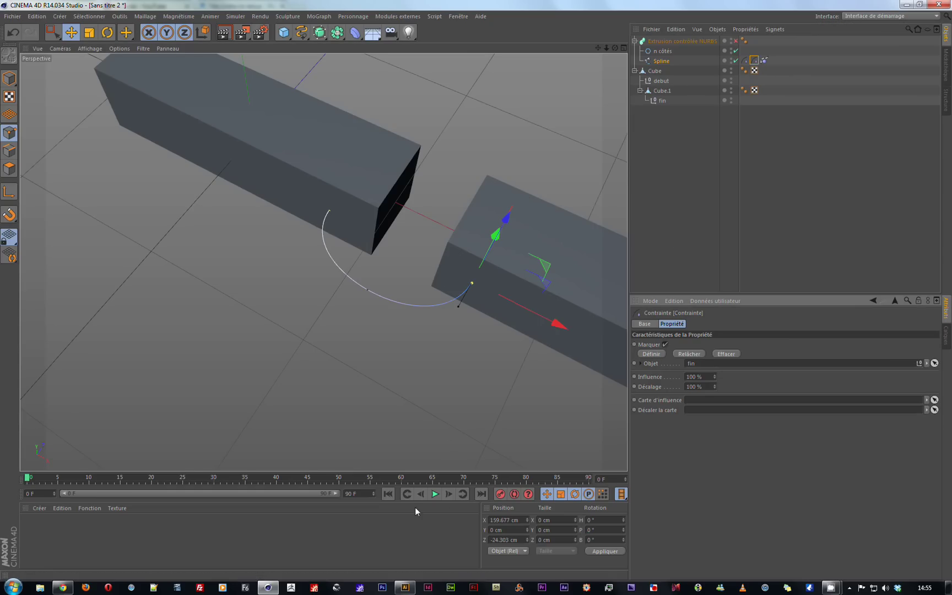
Step: Play the simulation to check how the cable's Spline follows the rotating box with its redefined end constraints, and stop playback
{"action": "left_click", "coordinate": [433, 493]}
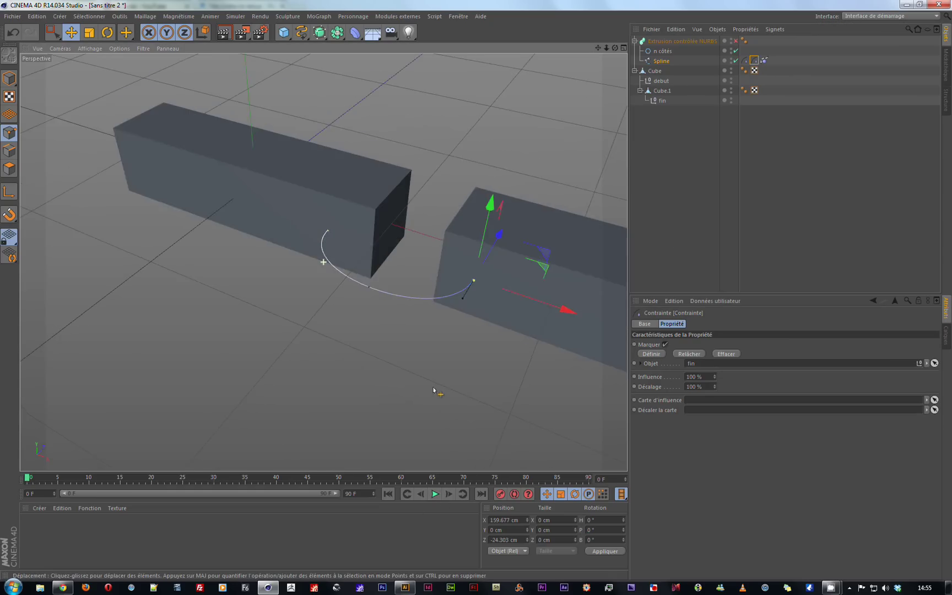
{"action": "left_click", "coordinate": [433, 493]}
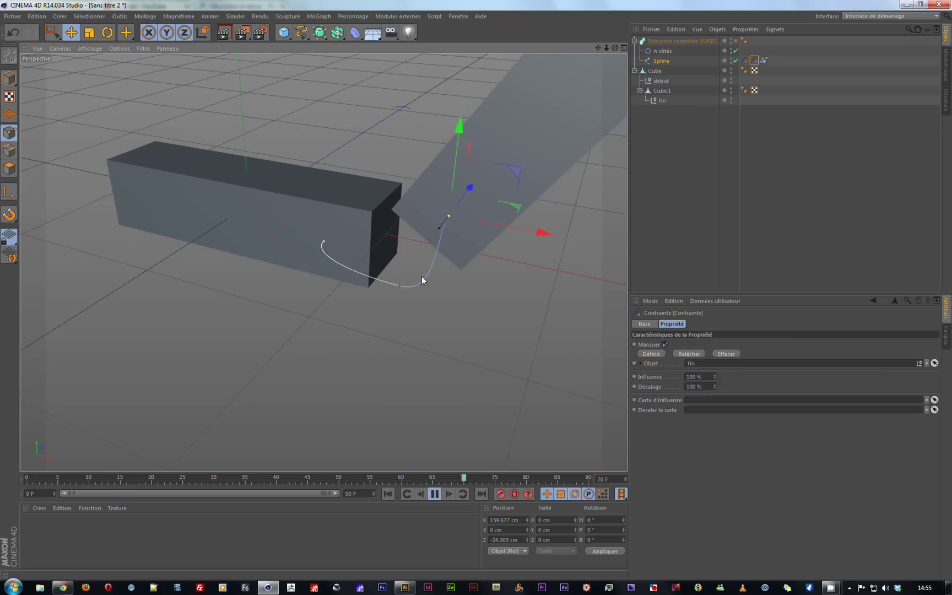
{"action": "left_click", "coordinate": [434, 493]}
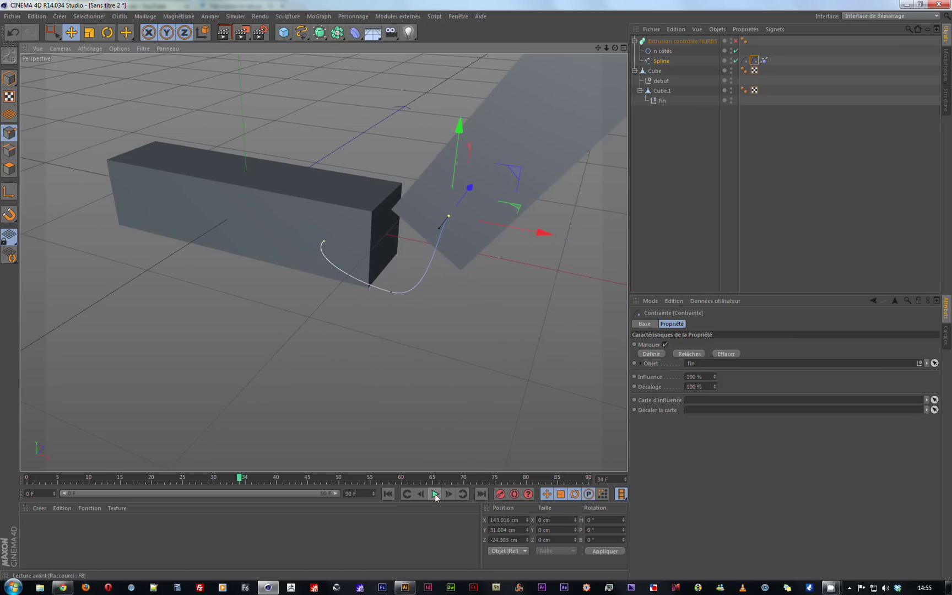
Step: Re-enable the Extrusion contrôlée NURBS and replay the animation from frame 0 to check the swept cable
{"action": "left_click", "coordinate": [735, 41]}
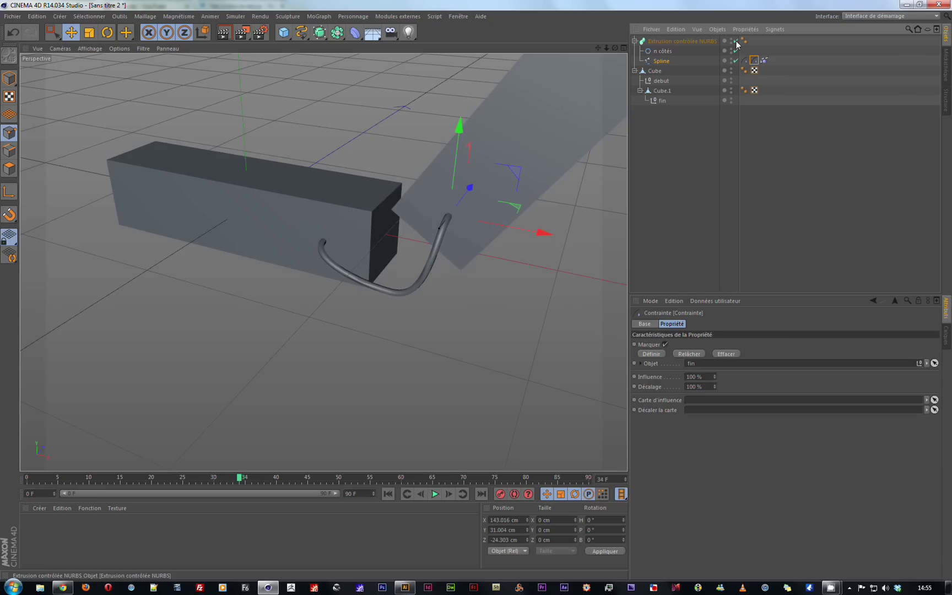
{"action": "left_click", "coordinate": [388, 493]}
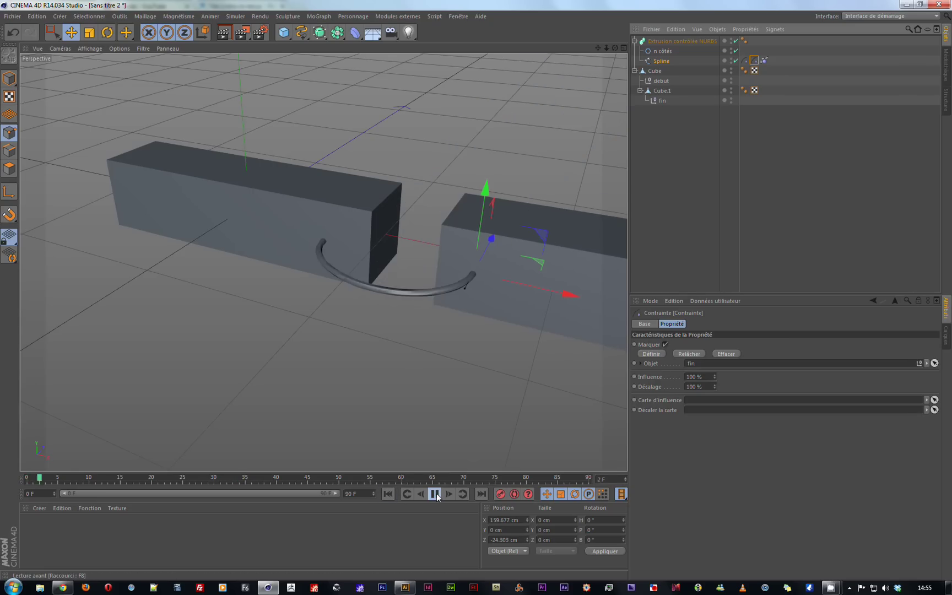
{"action": "left_click", "coordinate": [434, 493]}
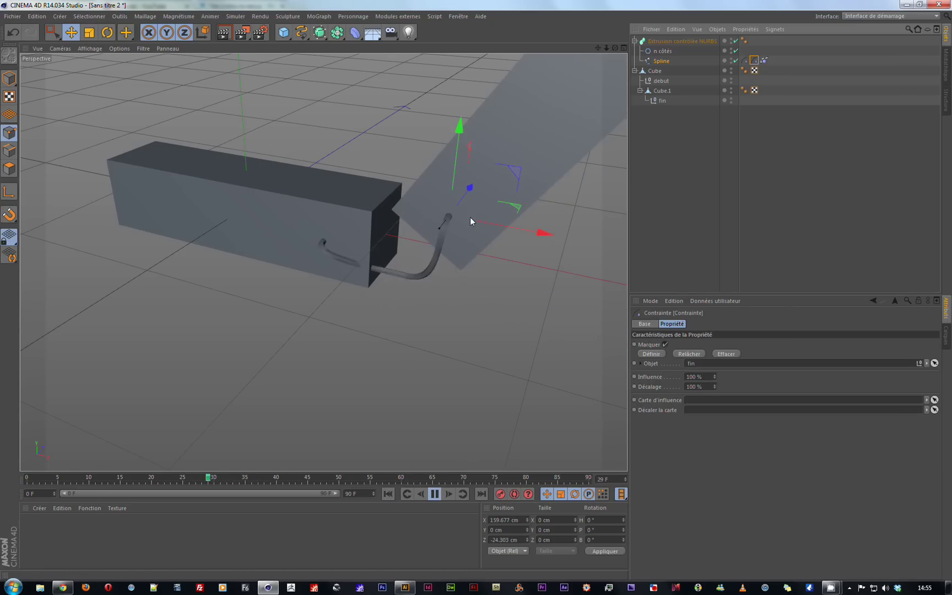
{"action": "left_click", "coordinate": [436, 494]}
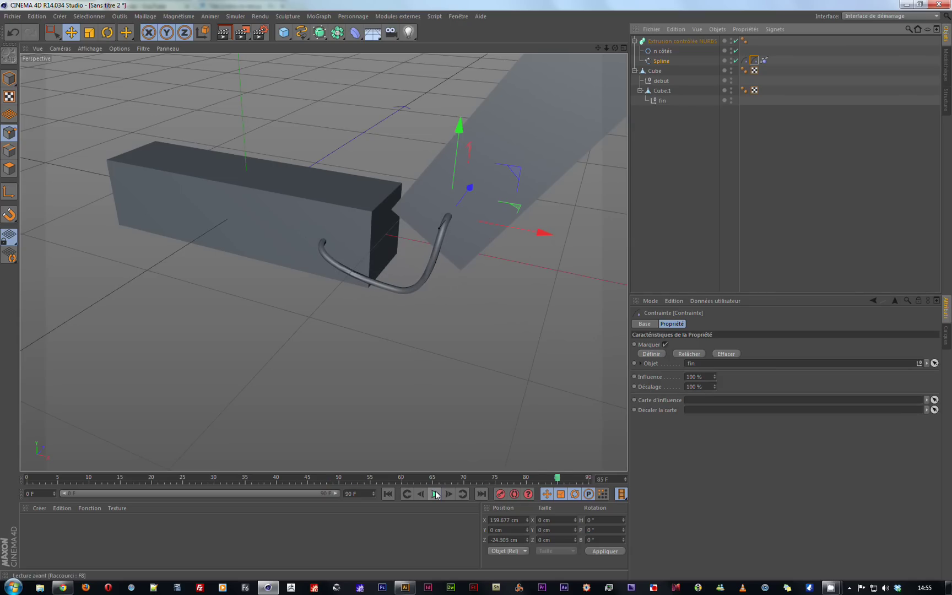
Step: Add a Collision des cheveux tag to the Cube object
{"action": "left_click", "coordinate": [764, 60]}
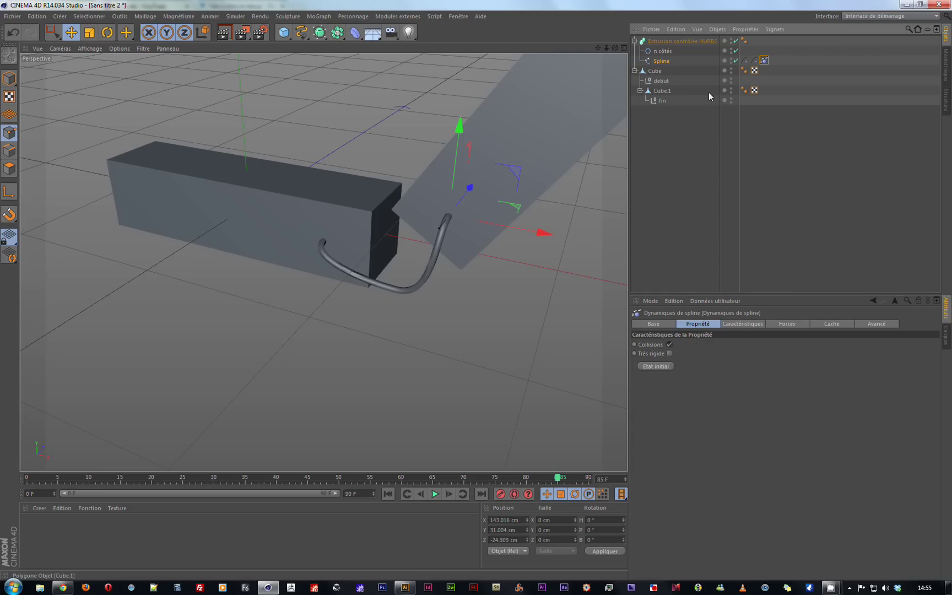
{"action": "left_click", "coordinate": [661, 70]}
{"action": "right_click", "coordinate": [660, 70]}
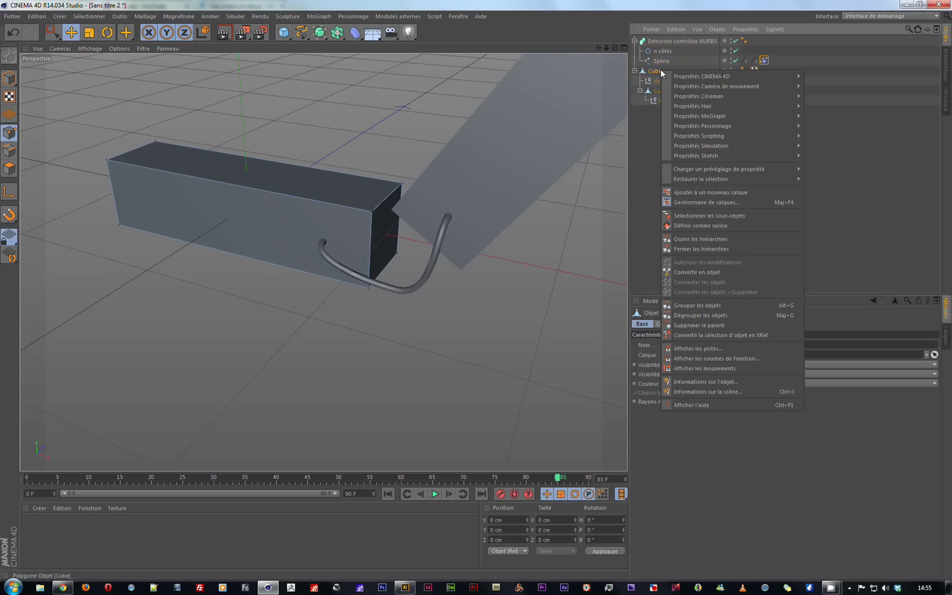
{"action": "mouse_move", "coordinate": [699, 106]}
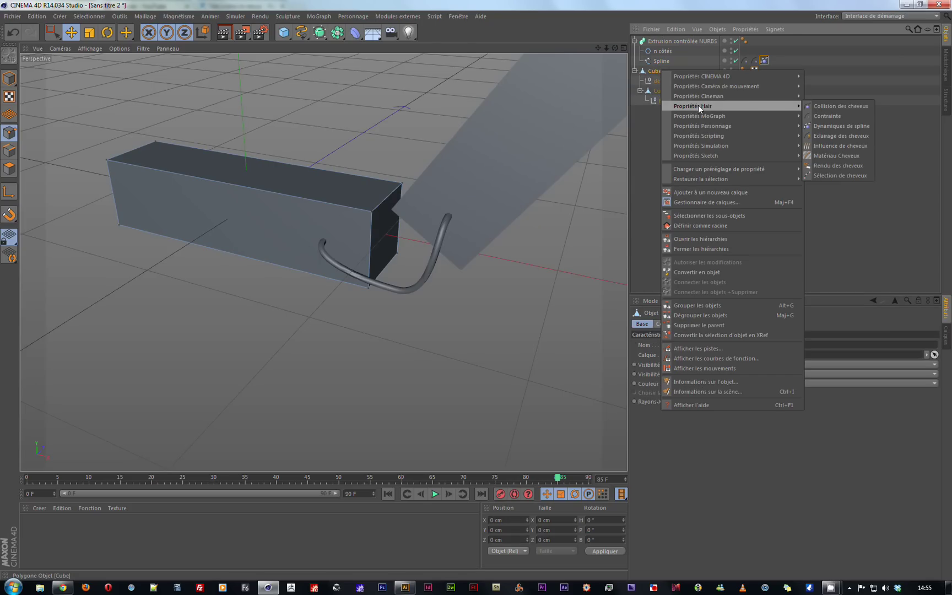
{"action": "left_click", "coordinate": [852, 106]}
Step: Add a Collision des cheveux tag to the Cube.1 object
{"action": "left_click", "coordinate": [664, 90]}
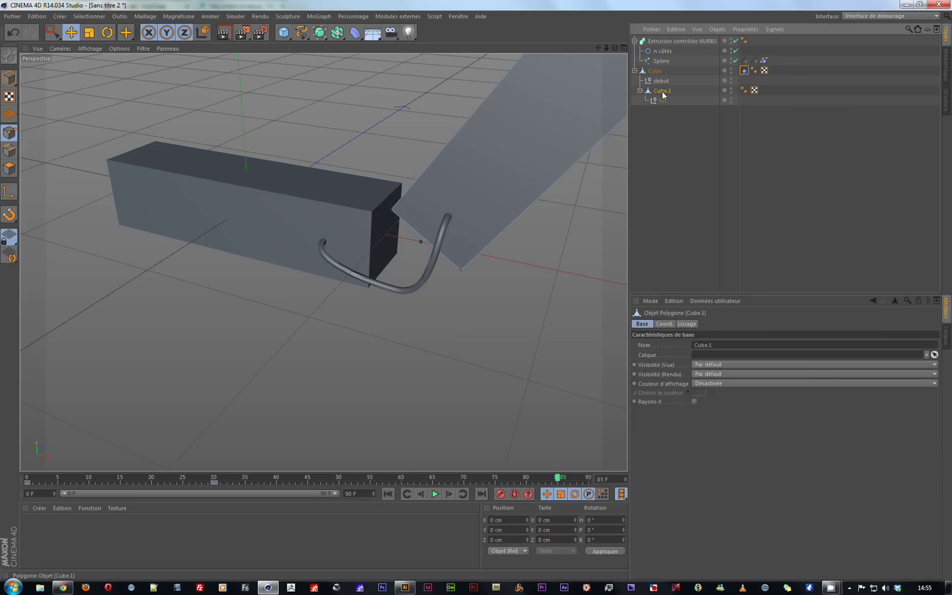
{"action": "right_click", "coordinate": [664, 91]}
{"action": "mouse_move", "coordinate": [716, 98]}
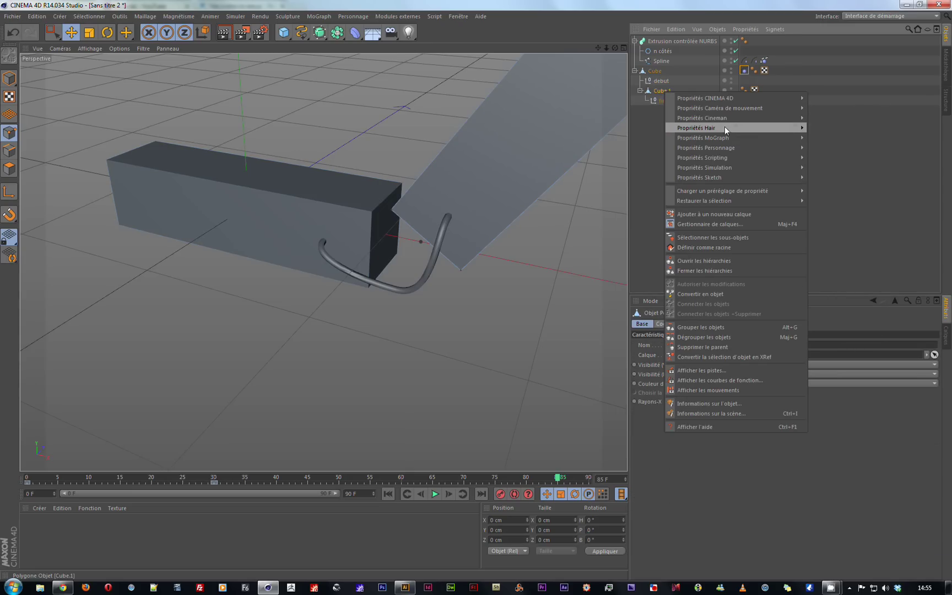
{"action": "mouse_move", "coordinate": [725, 126]}
{"action": "left_click", "coordinate": [835, 129]}
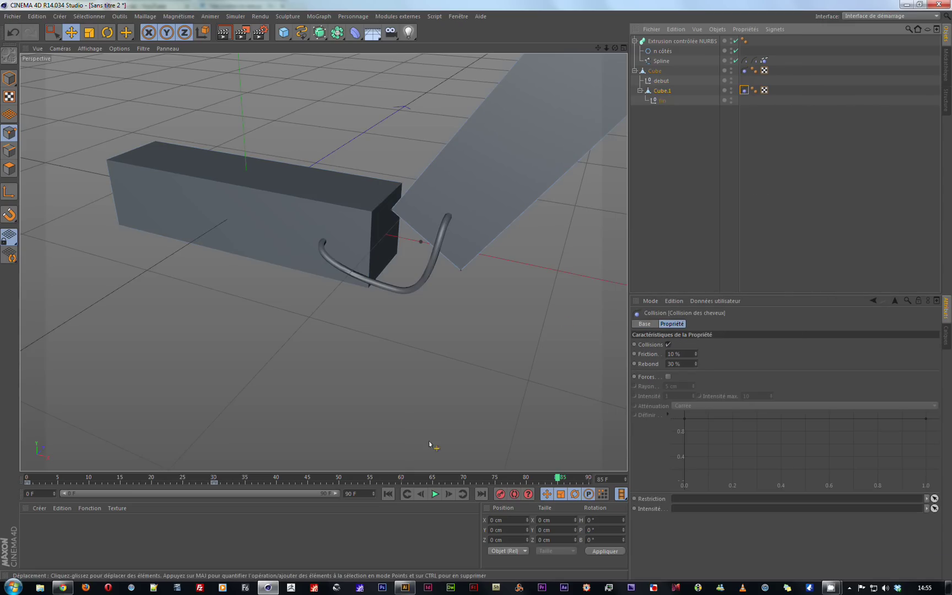
Step: Replay the simulation from frame 0 to check the collisions, and select the Collision tags of both cubes together
{"action": "left_click", "coordinate": [388, 494]}
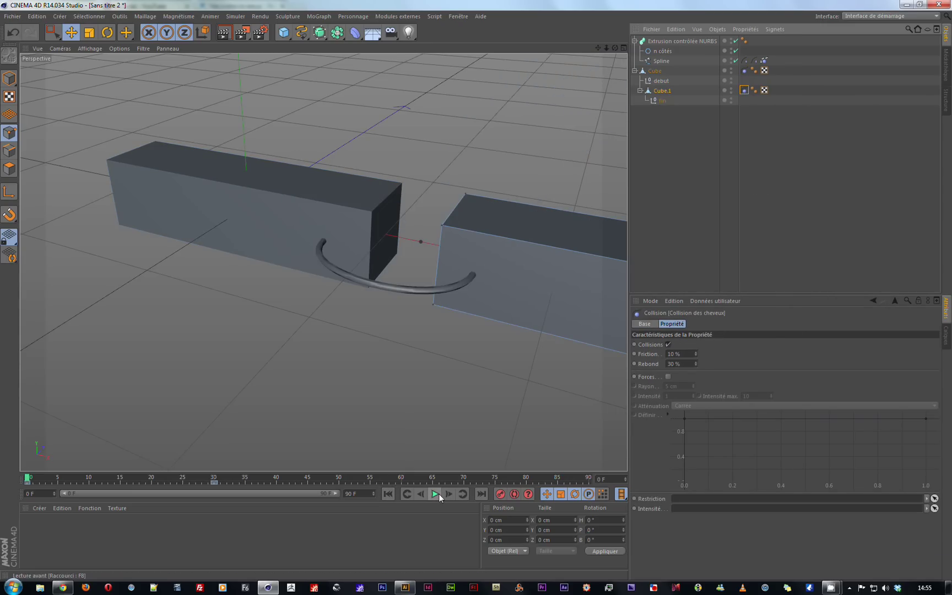
{"action": "left_click", "coordinate": [438, 493]}
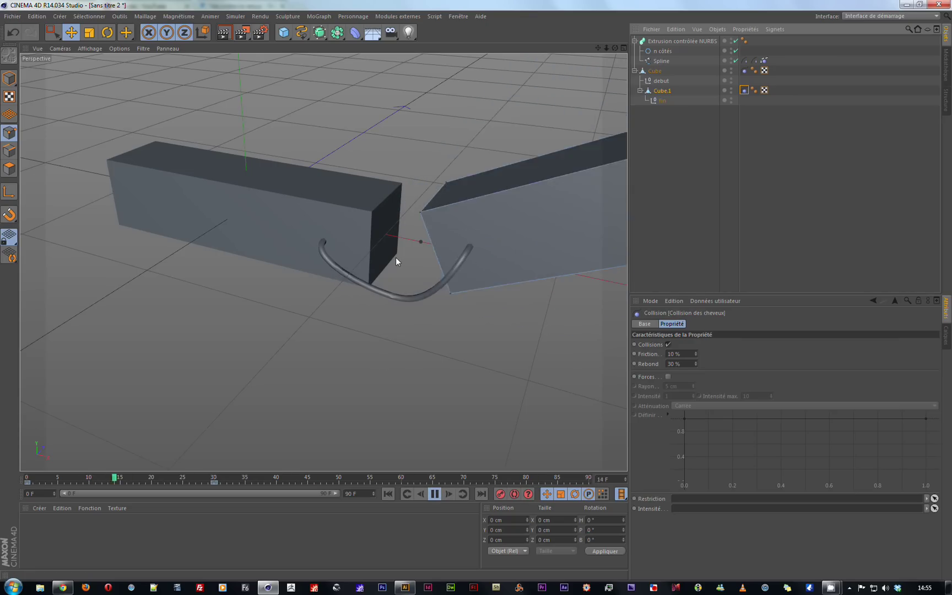
{"action": "left_click", "coordinate": [744, 70]}
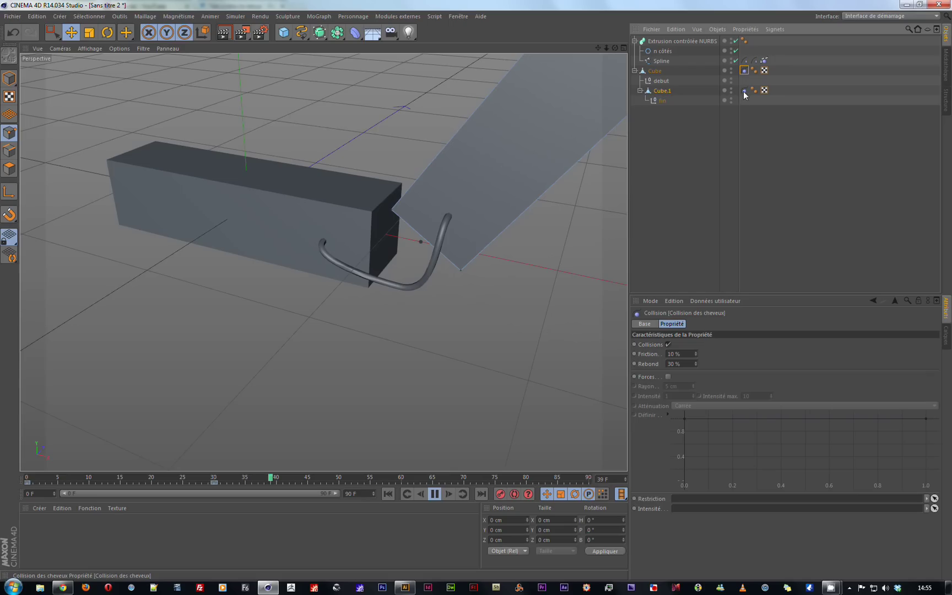
{"action": "left_click", "coordinate": [744, 91], "text": "ctrl"}
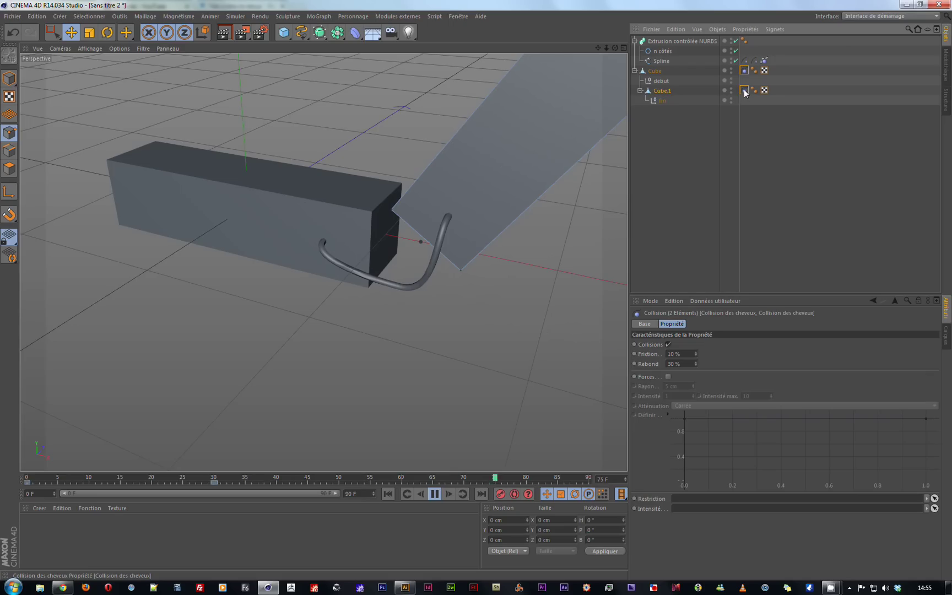
Step: Try Friction at 0 % and Rebond at 100 % on both selected Collision tags while the animation plays
{"action": "left_click", "coordinate": [684, 353]}
{"action": "type", "text": "0"}
{"action": "key", "text": "Return"}
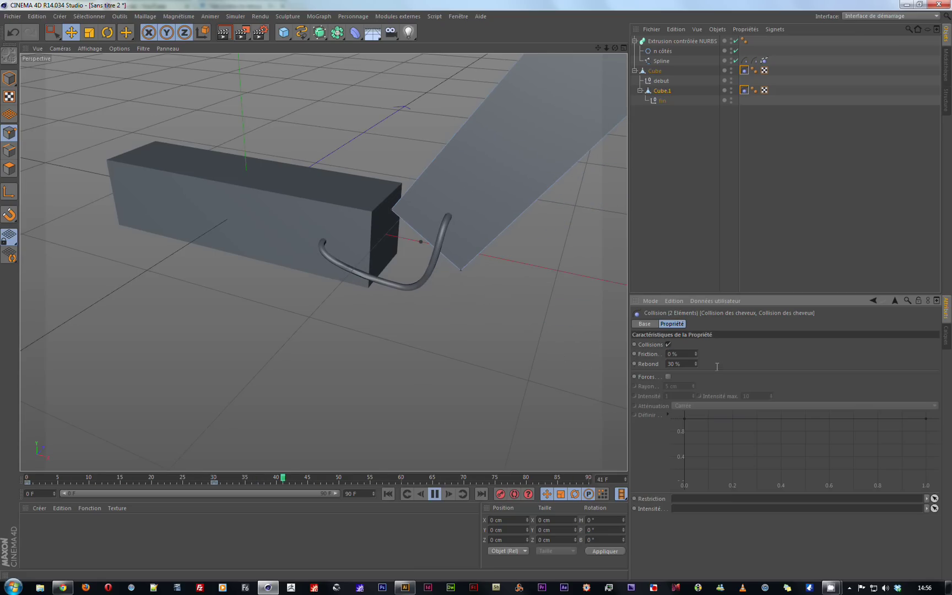
{"action": "left_click", "coordinate": [689, 364]}
{"action": "type", "text": "100"}
{"action": "key", "text": "Return"}
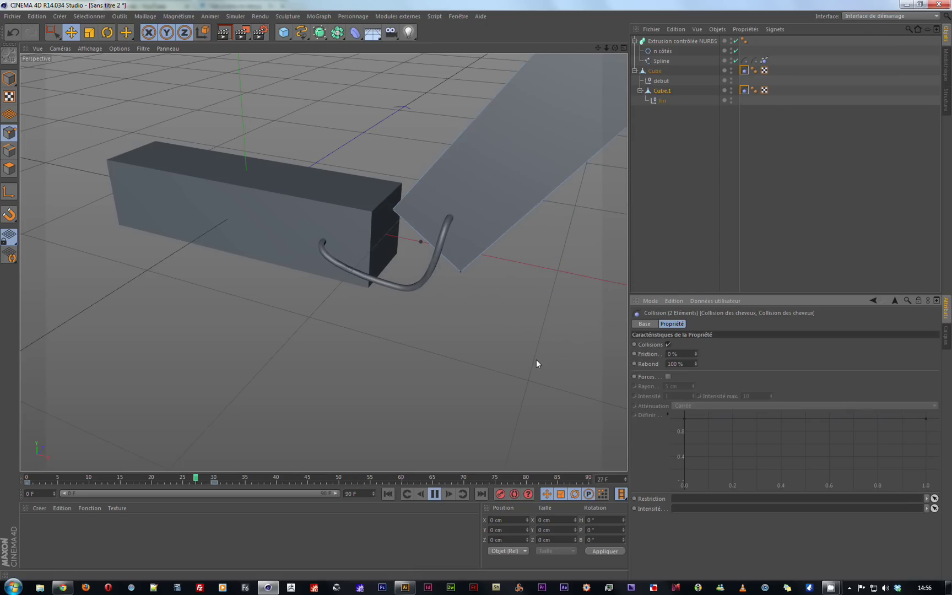
Step: Set Friction to 100 % and Rebond to 0 % on both Collision tags and inspect the cable near the box corners
{"action": "left_click", "coordinate": [684, 353]}
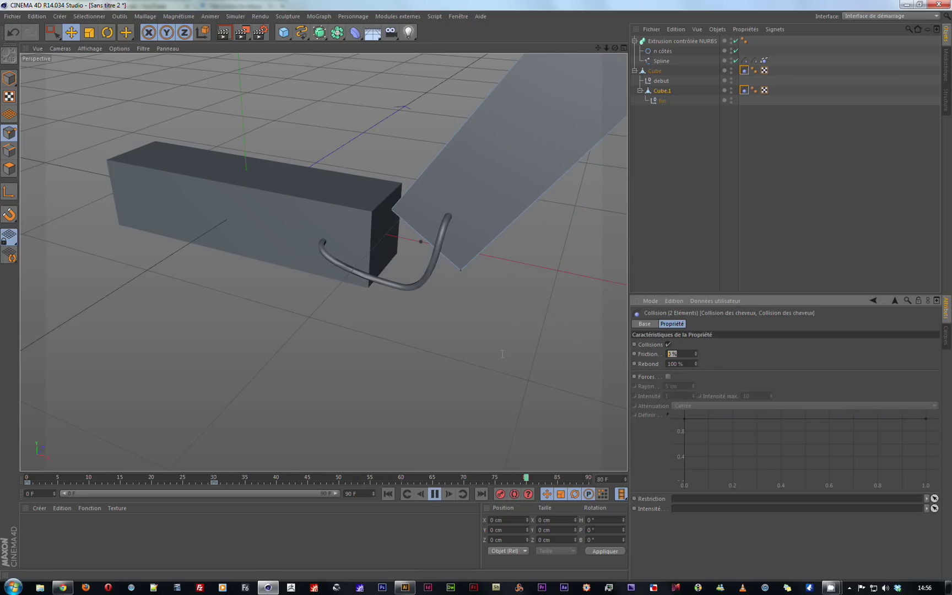
{"action": "type", "text": "100"}
{"action": "key", "text": "Return"}
{"action": "left_click", "coordinate": [683, 364]}
{"action": "type", "text": "0"}
{"action": "key", "text": "Return"}
{"action": "right_click_drag", "start_coordinate": [297, 315], "coordinate": [402, 338], "text": "alt"}
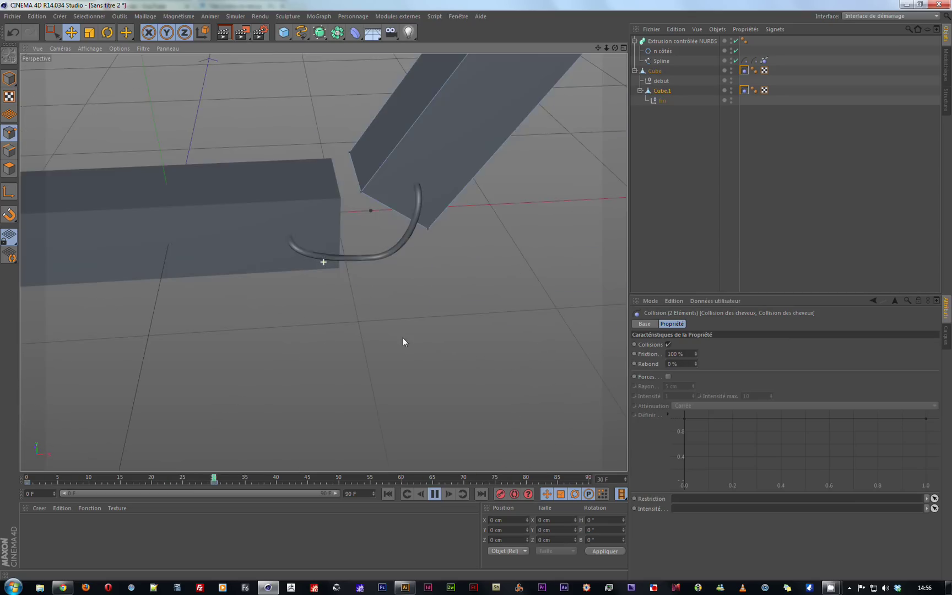
{"action": "left_click_drag", "start_coordinate": [402, 338], "coordinate": [473, 339], "text": "alt"}
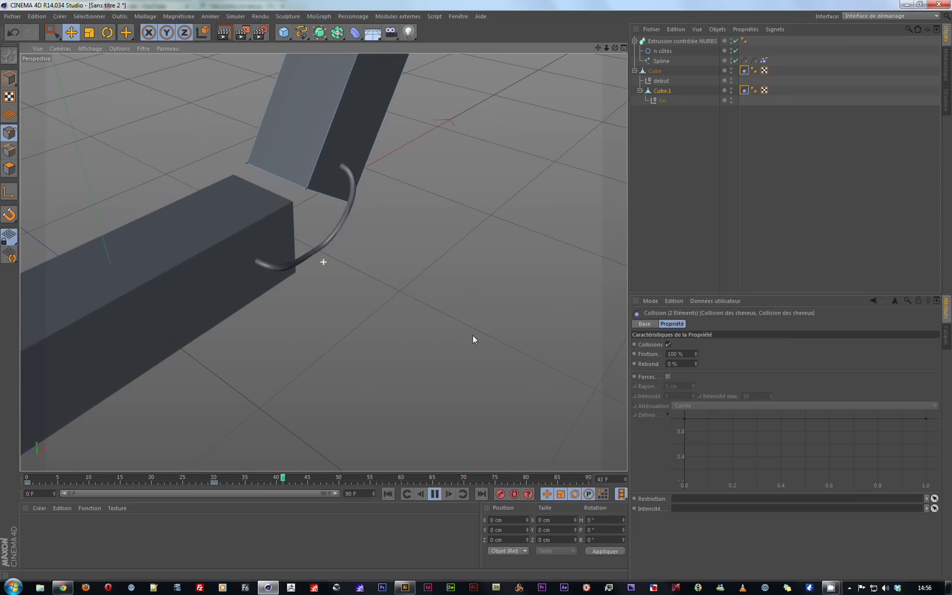
Step: In the Spline's Dynamiques de spline characteristics, set Rigidité to 50 % and Traînée to 100 %
{"action": "left_click", "coordinate": [764, 61]}
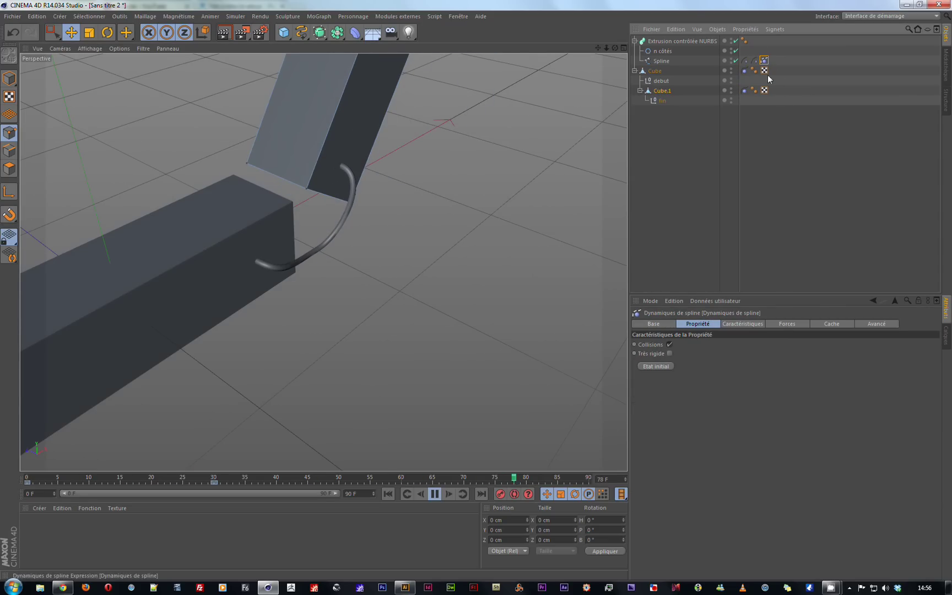
{"action": "left_click", "coordinate": [788, 325]}
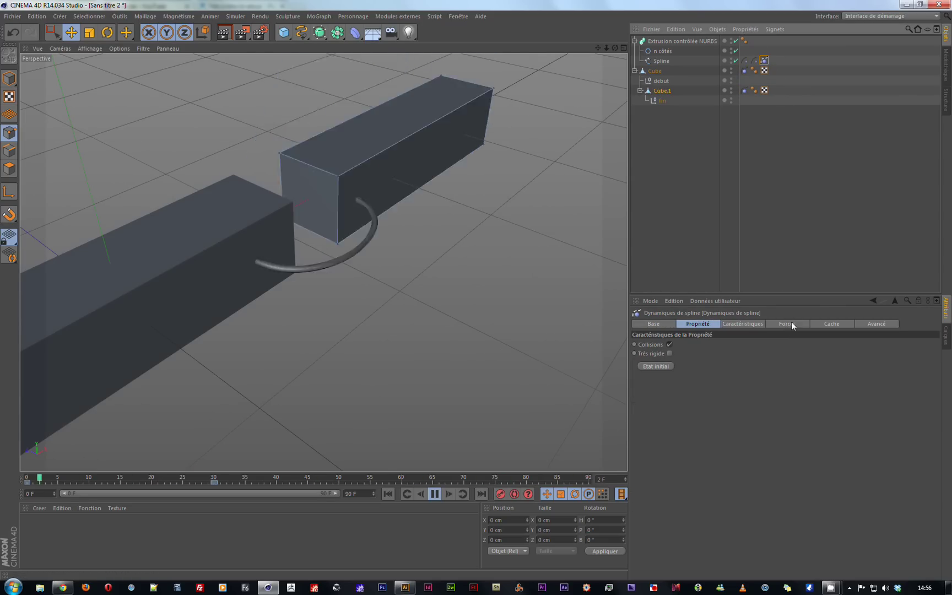
{"action": "left_click", "coordinate": [750, 325]}
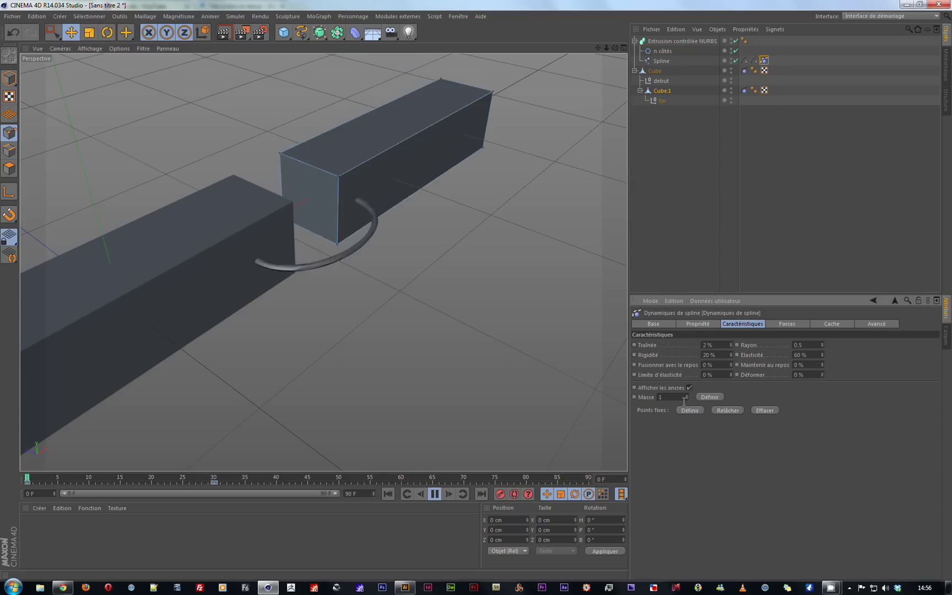
{"action": "left_click", "coordinate": [710, 354]}
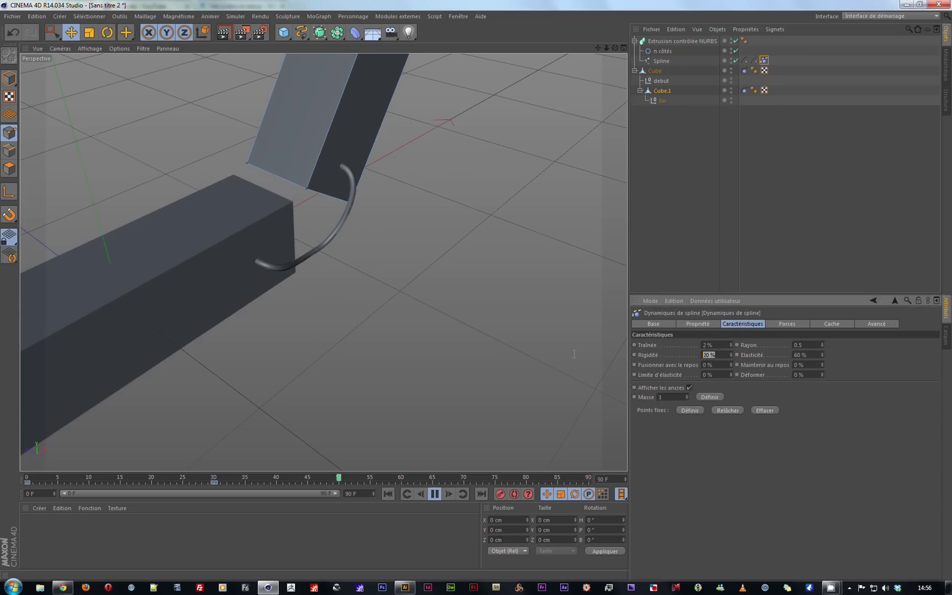
{"action": "type", "text": "50"}
{"action": "key", "text": "Return"}
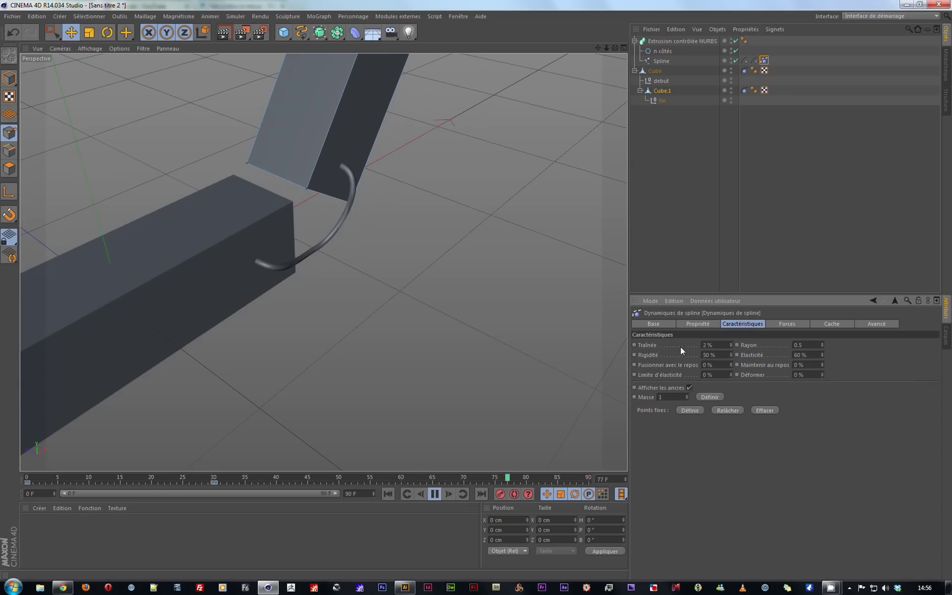
{"action": "left_click", "coordinate": [707, 345]}
{"action": "type", "text": "100"}
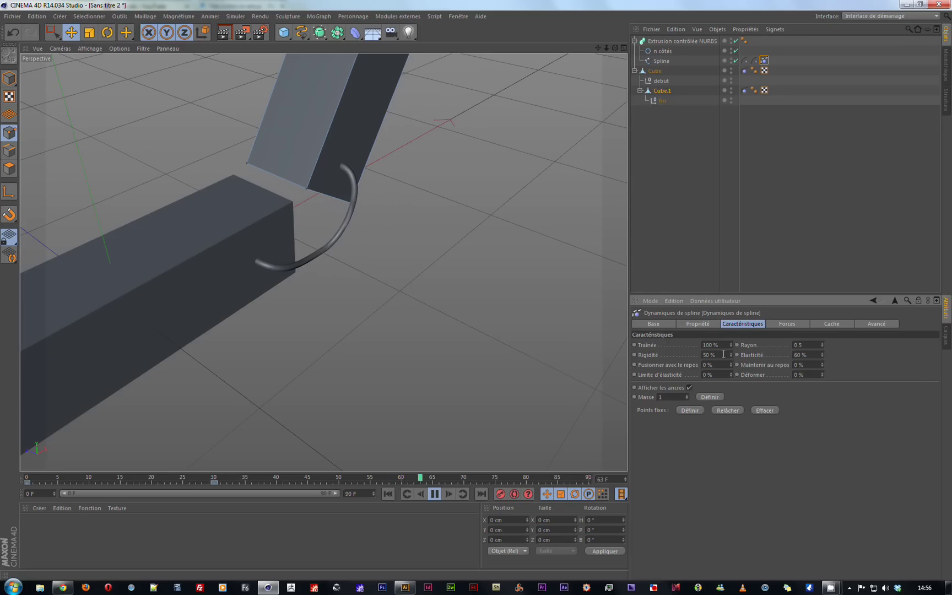
Step: Set the spline dynamics Rigidité to 100 % and Rayon to 1
{"action": "left_click", "coordinate": [710, 355]}
{"action": "type", "text": "10"}
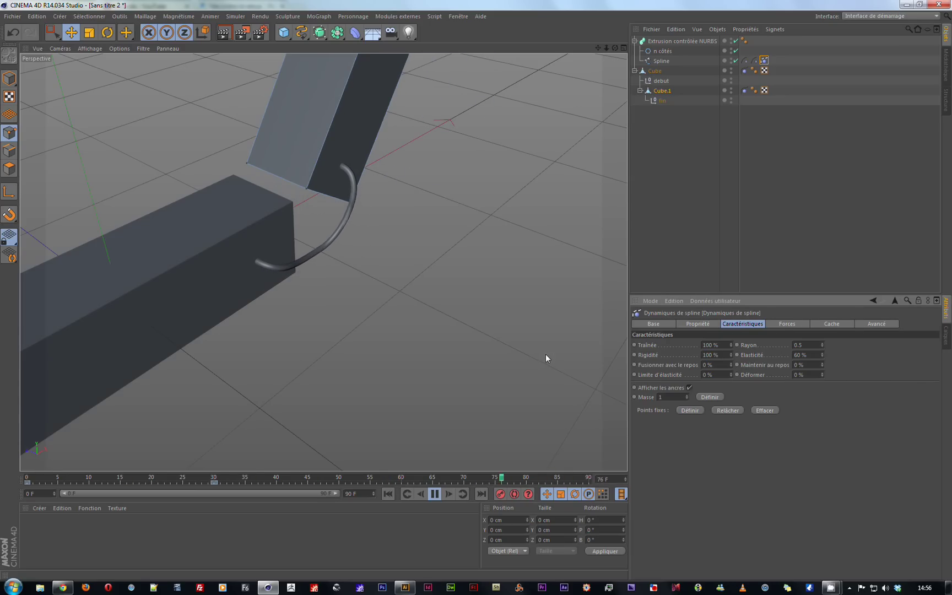
{"action": "key", "text": "Tab"}
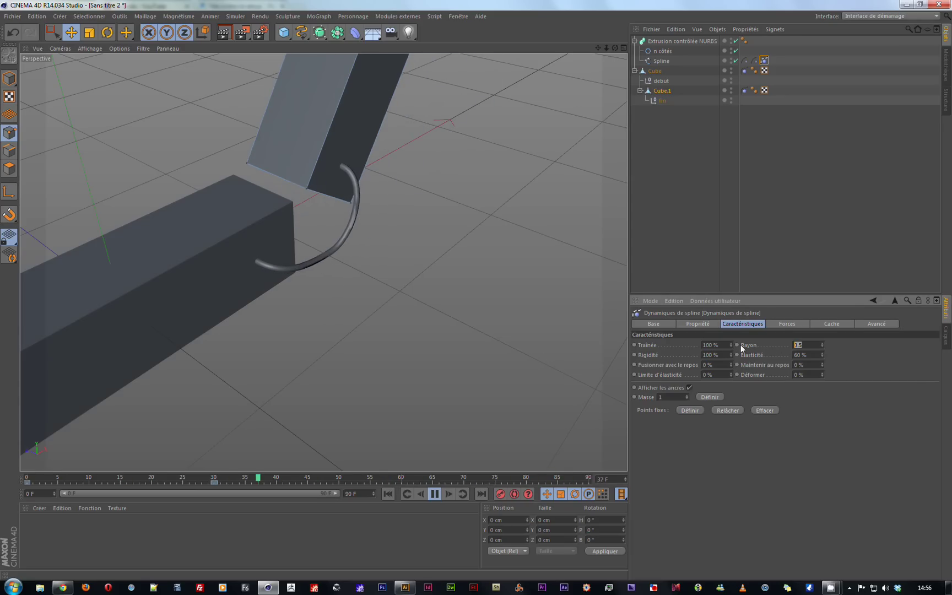
{"action": "type", "text": "1"}
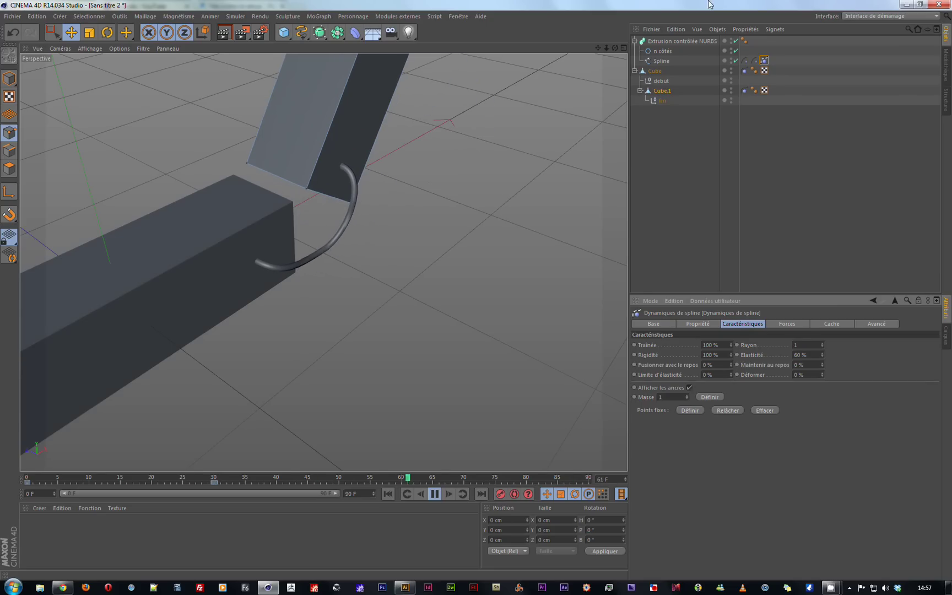
Step: Enable Forces in the Cube object's Collision tag
{"action": "left_click", "coordinate": [744, 71]}
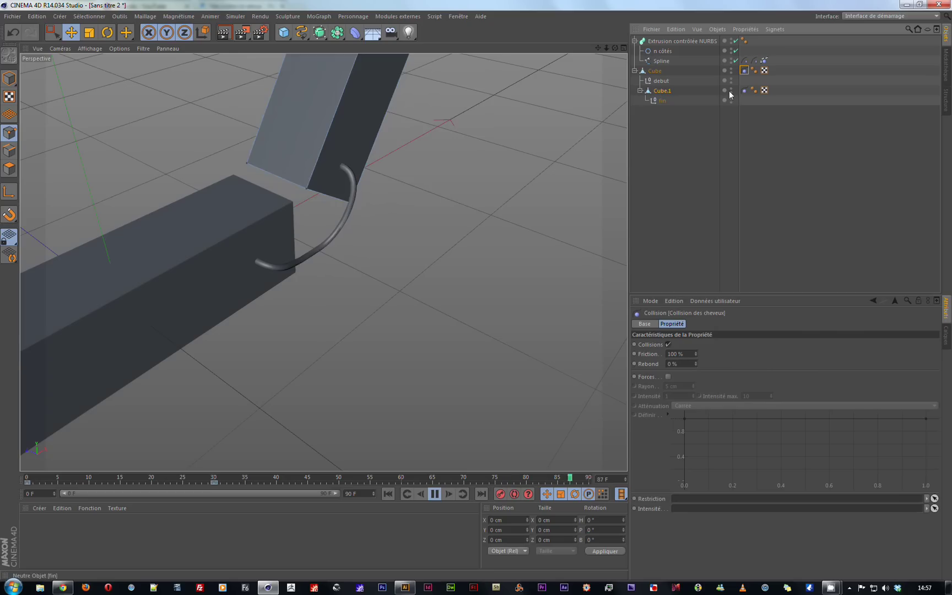
{"action": "left_click", "coordinate": [668, 377]}
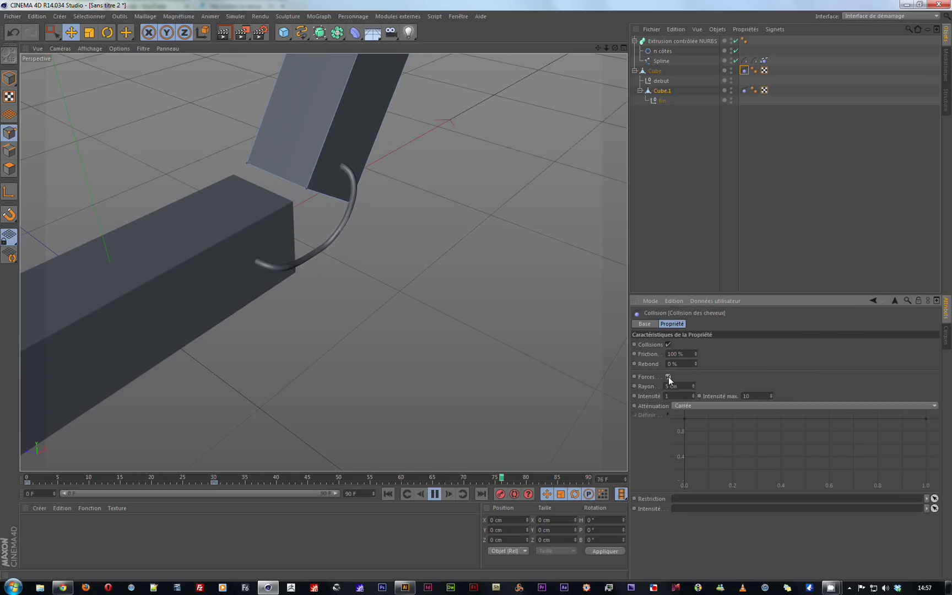